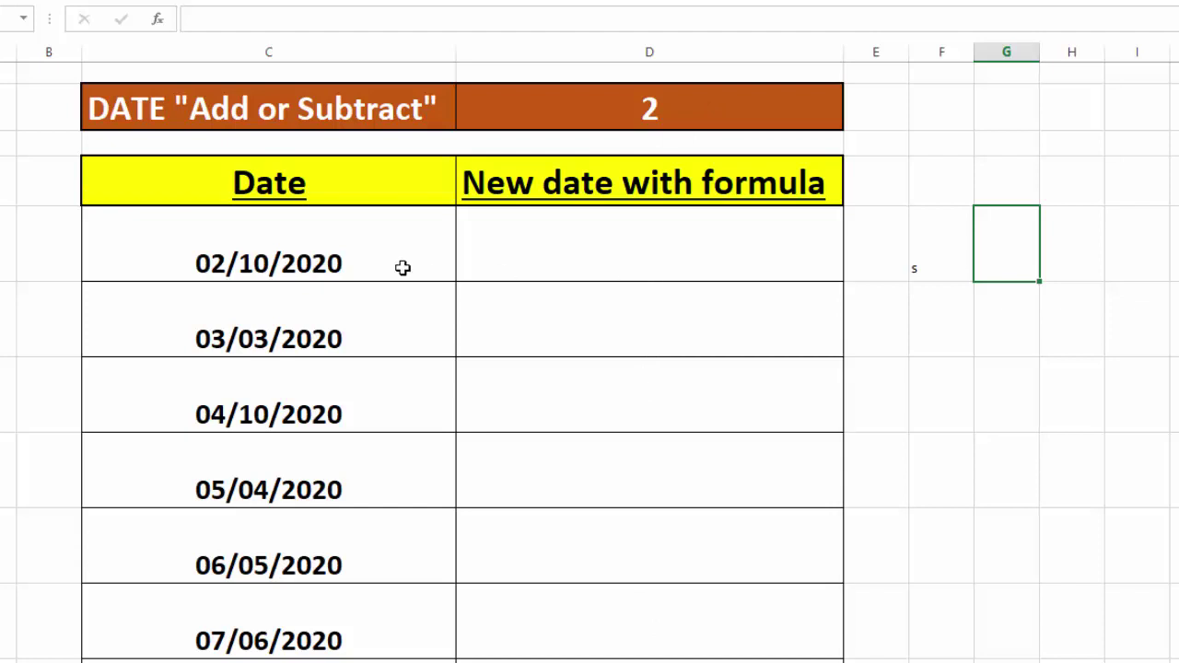
# - Select the dates in C5:C11 and open their custom number format settings
pyautogui.moveTo(361, 254); pyautogui.dragTo(337, 526)
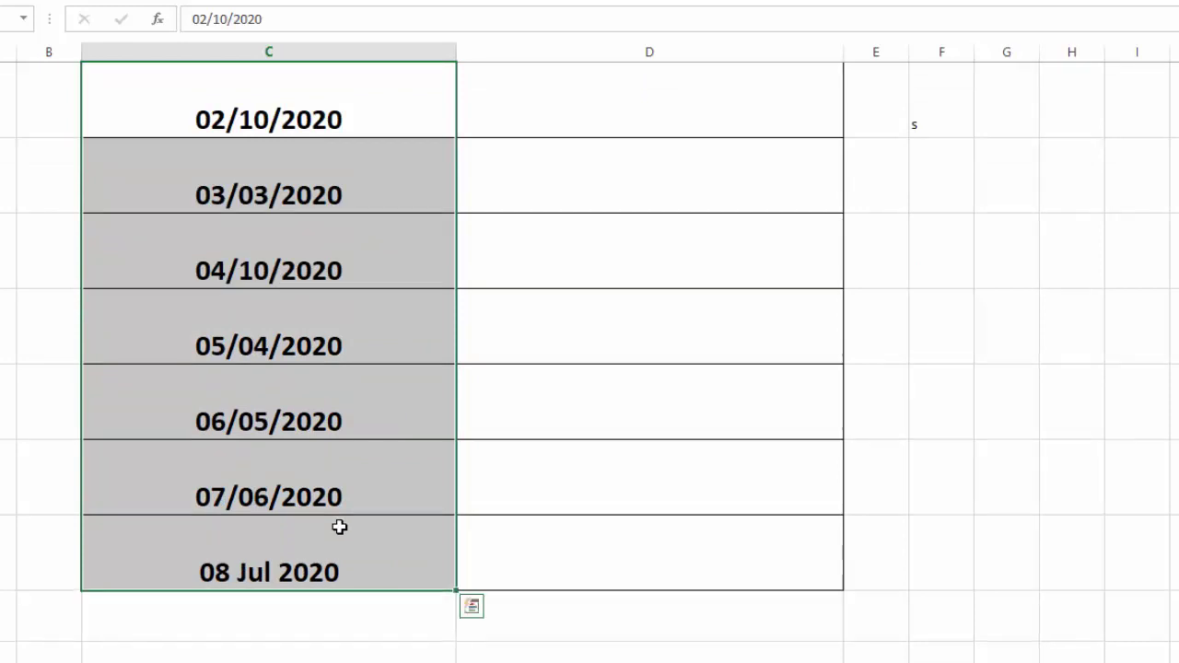
pyautogui.rightClick(305, 267)
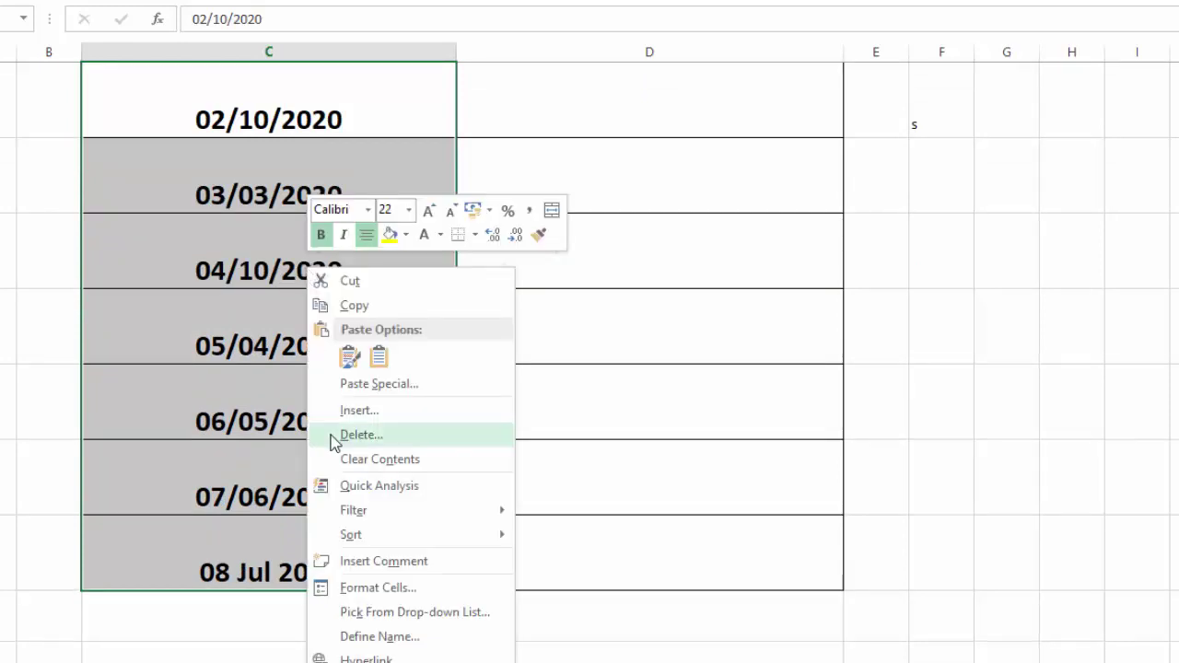
pyautogui.click(373, 591)
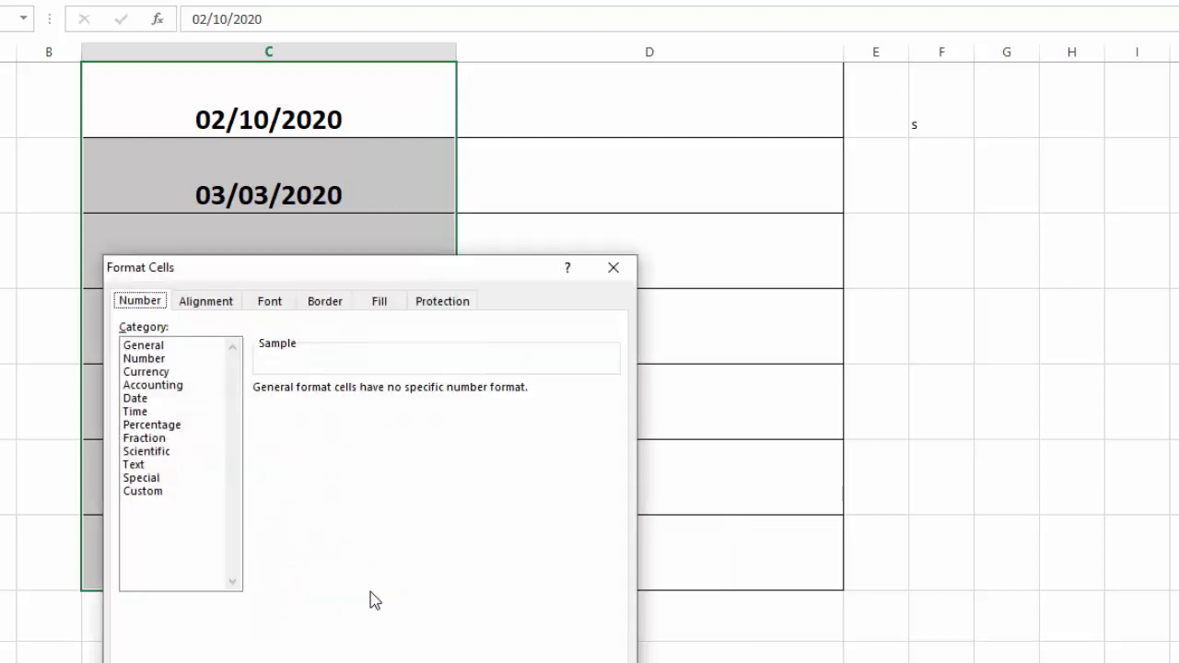
pyautogui.click(155, 495)
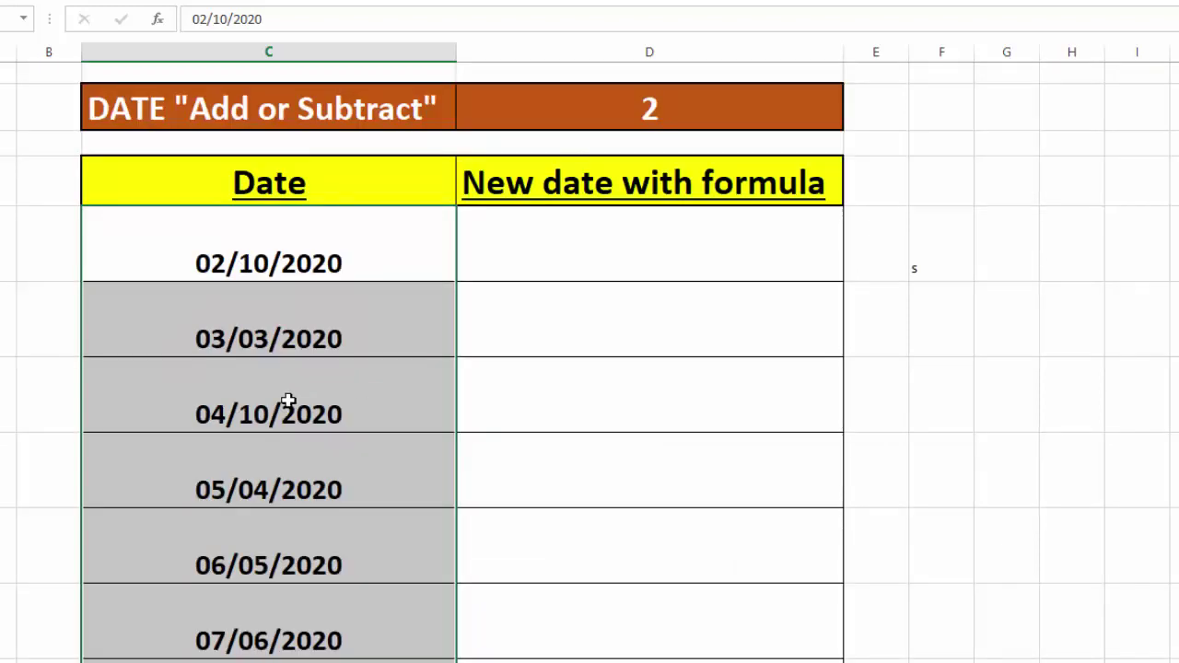
pyautogui.rightClick(288, 400)
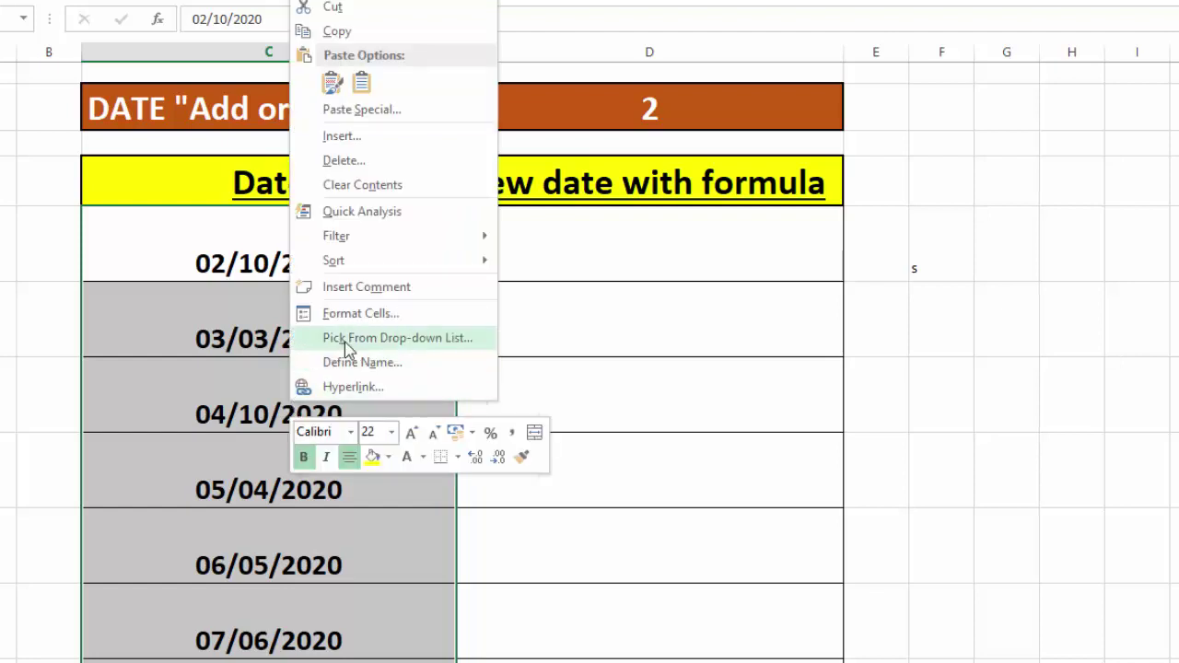
pyautogui.click(354, 315)
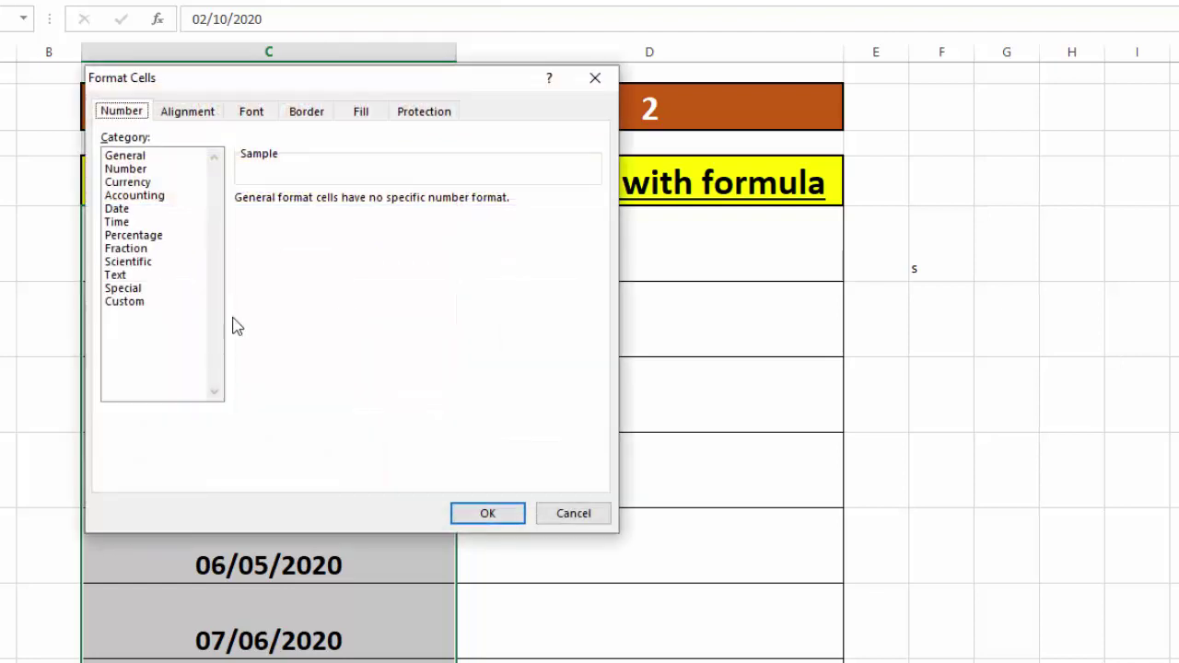
pyautogui.click(124, 304)
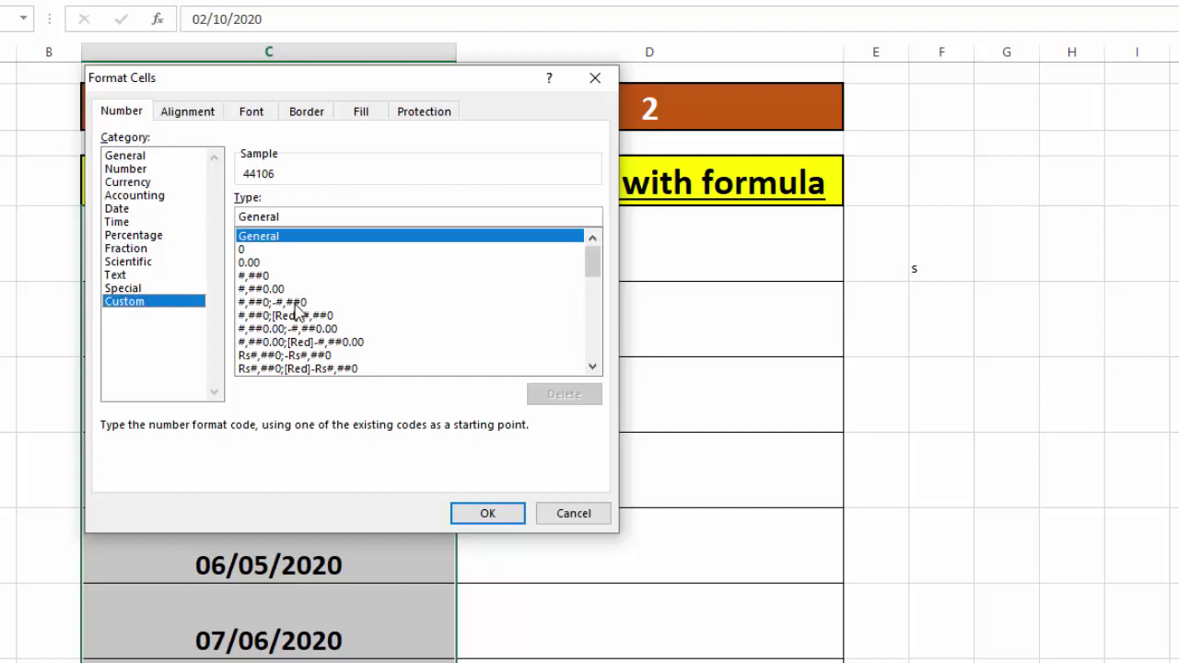
# - Look through the custom format codes and the date types of the English (United States) locale
pyautogui.doubleClick(322, 217)
pyautogui.click(597, 341)
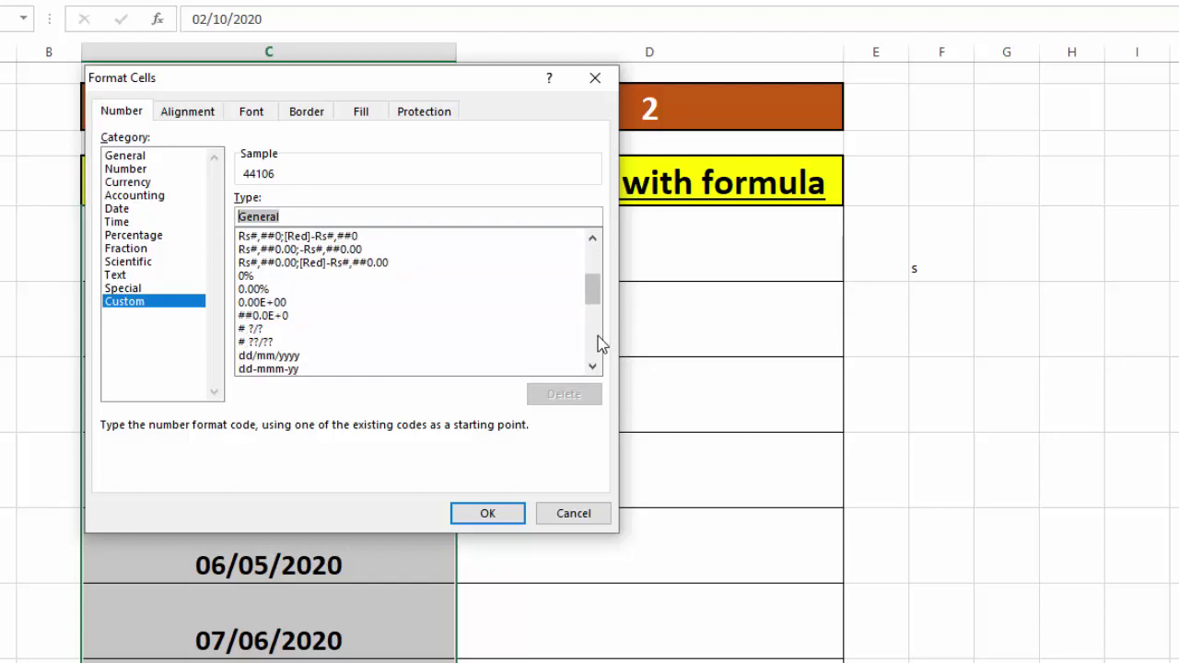
pyautogui.click(599, 343)
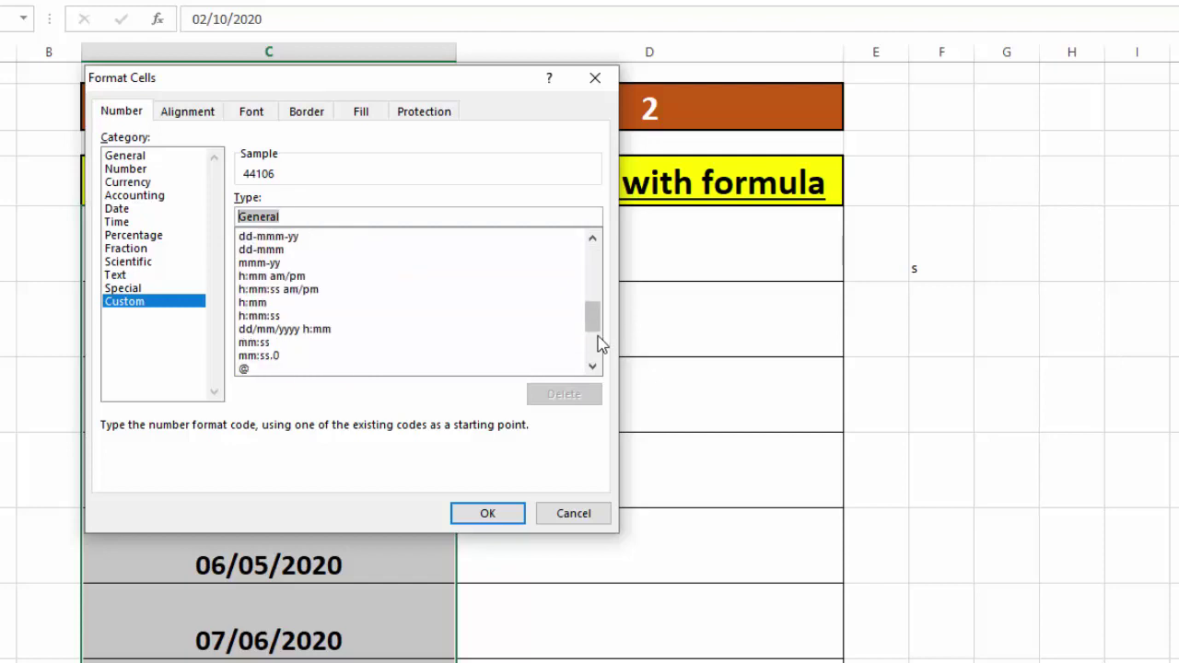
pyautogui.click(599, 342)
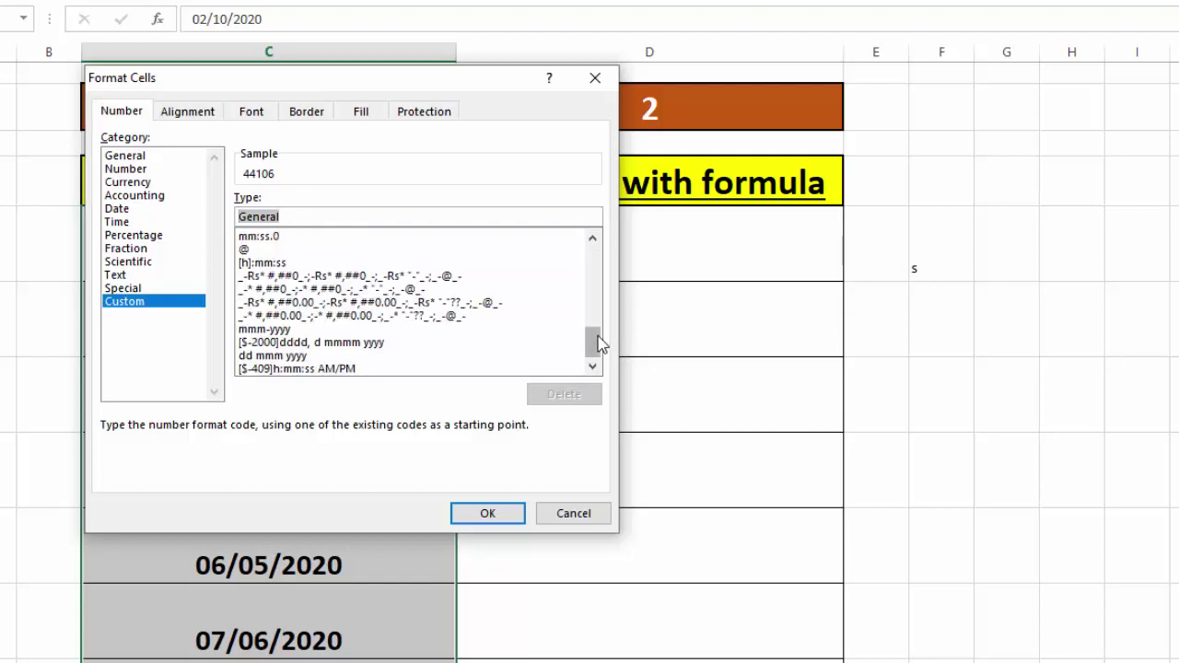
pyautogui.click(145, 211)
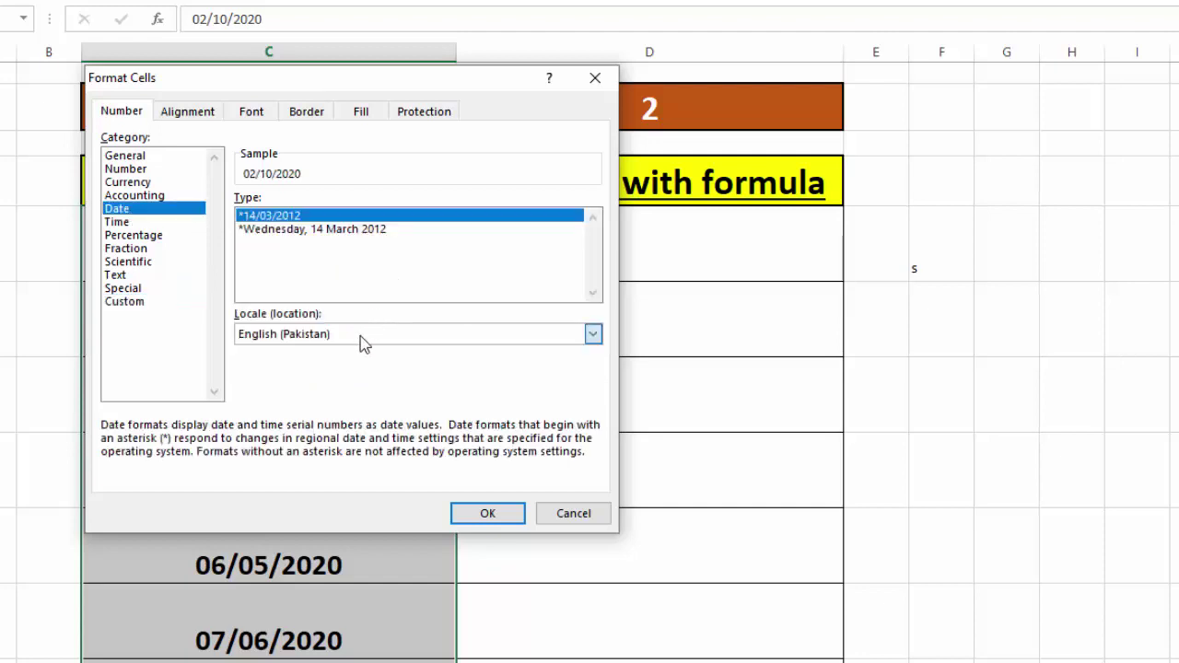
pyautogui.click(362, 339)
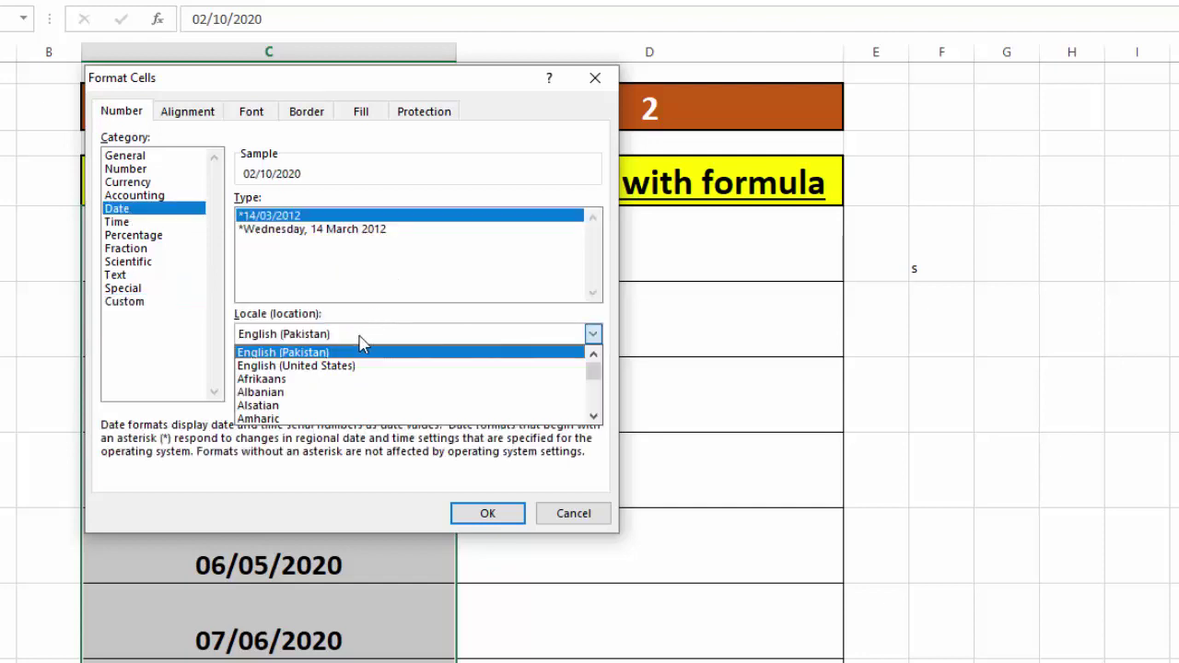
pyautogui.click(313, 366)
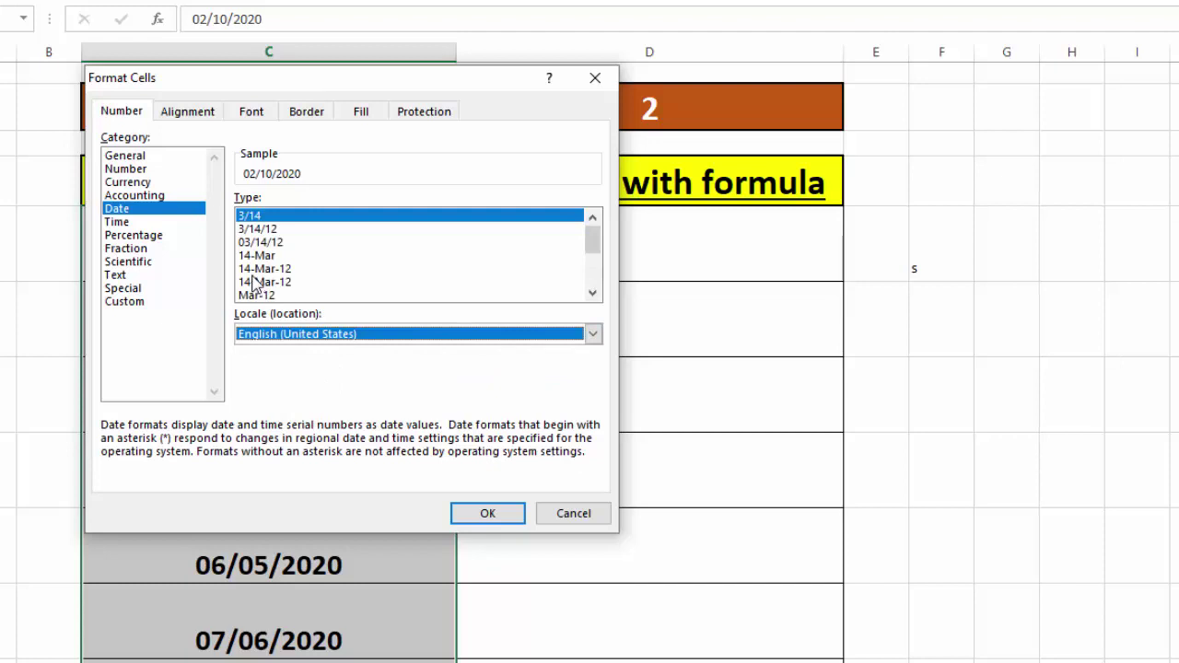
# - Apply the custom number format dd mmm yyyy to the selected dates
pyautogui.click(143, 303)
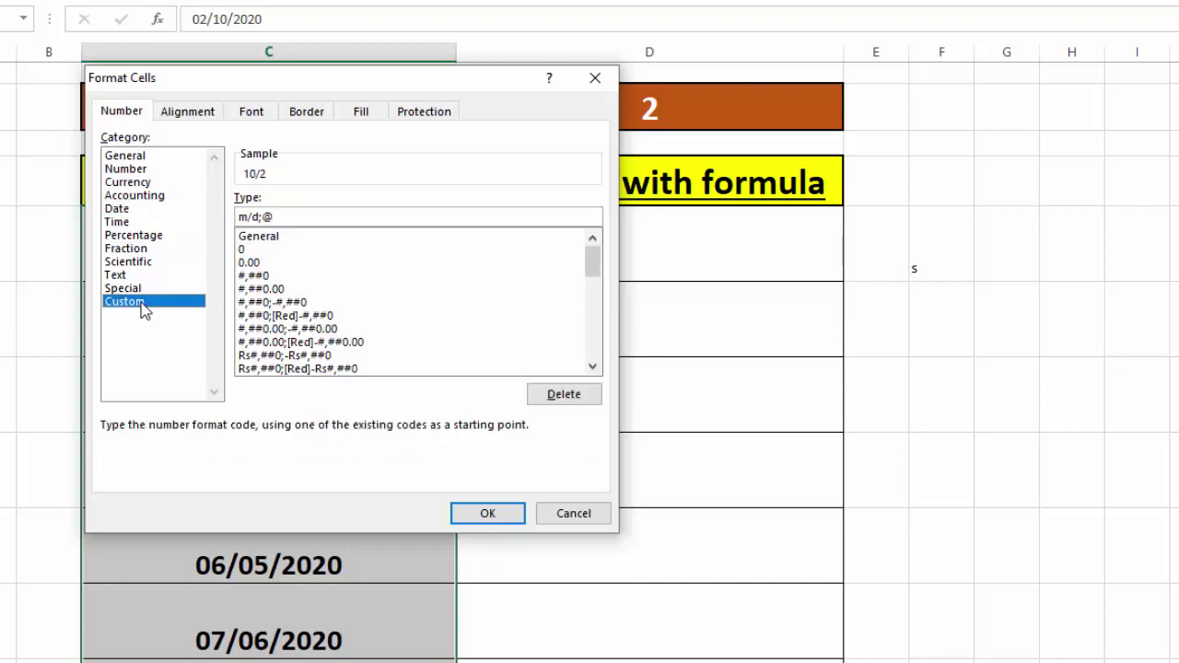
pyautogui.moveTo(282, 216); pyautogui.dragTo(161, 214)
pyautogui.write('dd mmm y')
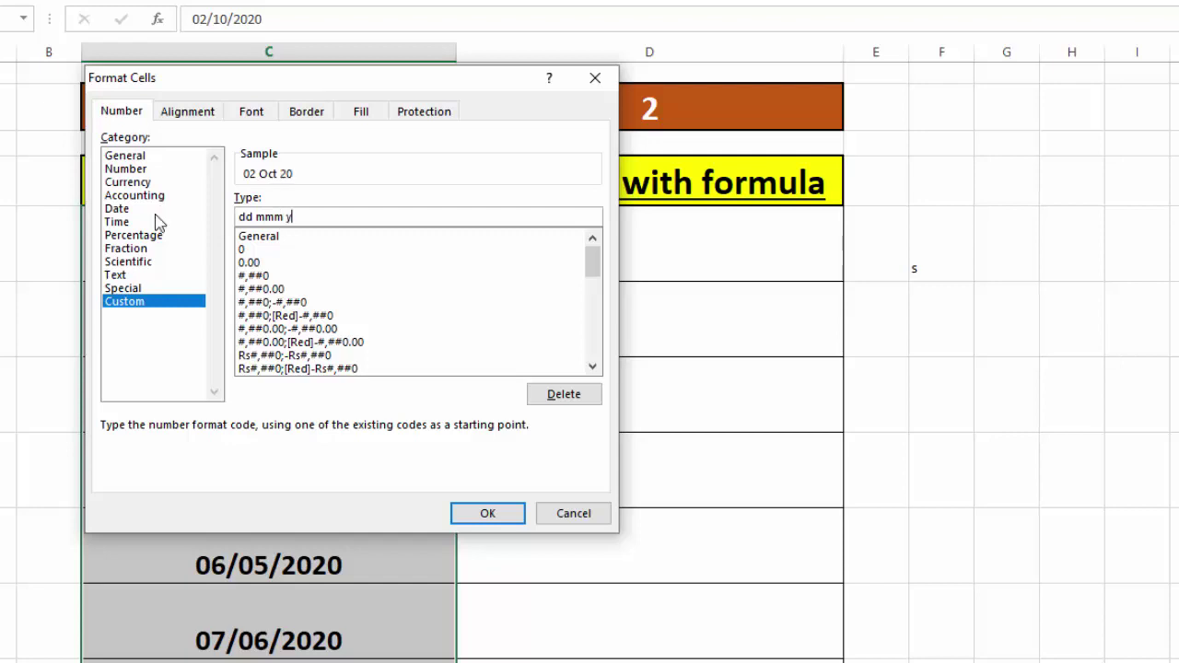
pyautogui.write('yyy')
pyautogui.click(488, 514)
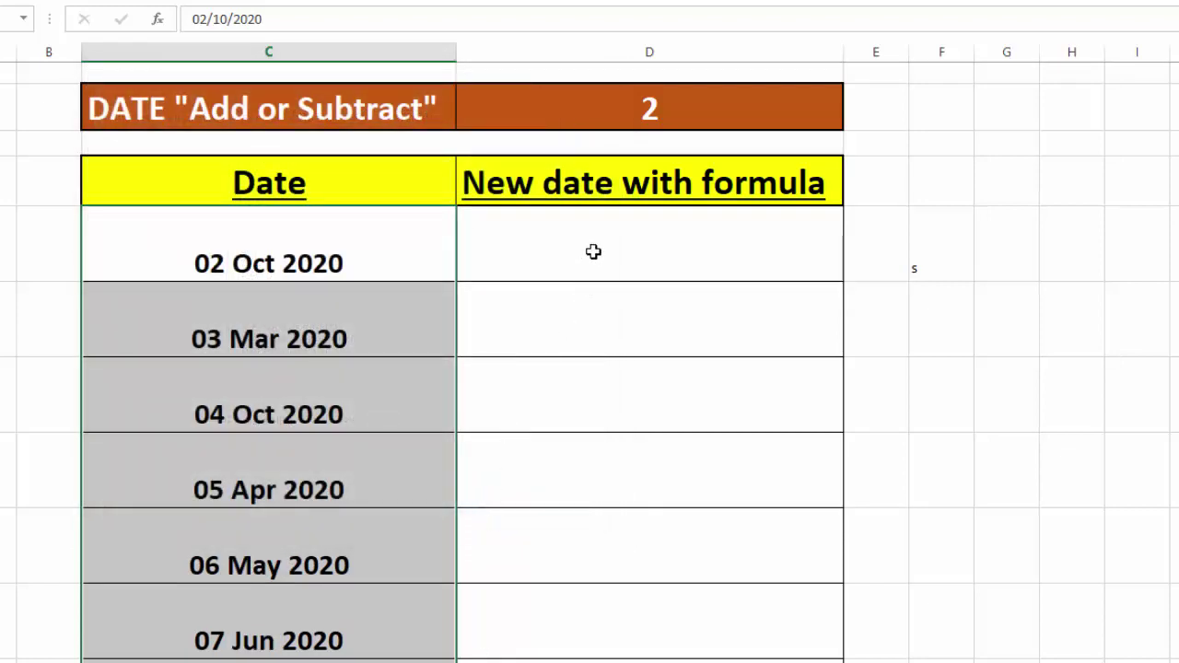
# - Enter =EOMONTH(C5,0) in D5 and fill it down the New date with formula column
pyautogui.click(549, 268)
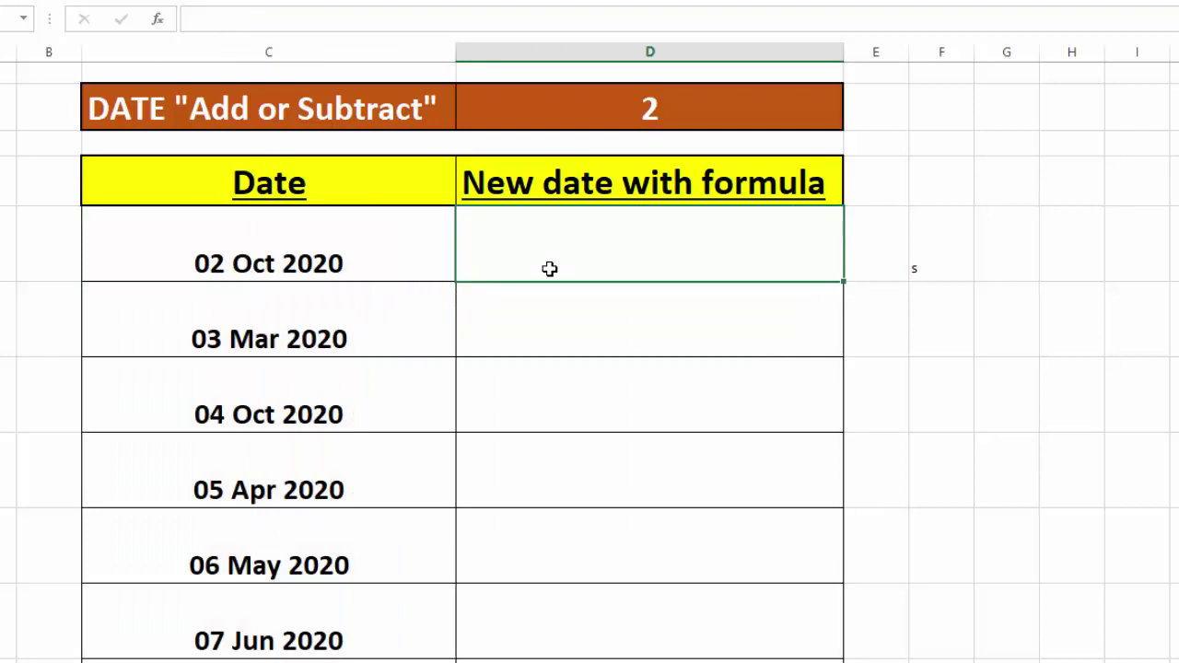
pyautogui.write('=EOM')
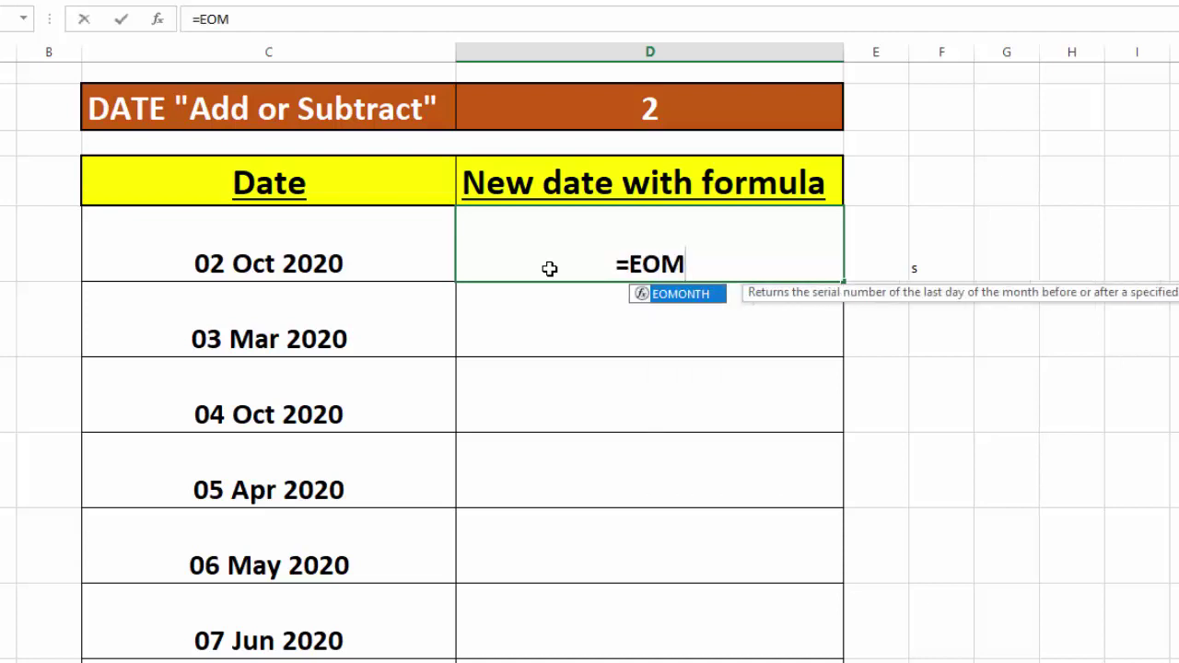
pyautogui.doubleClick(685, 297)
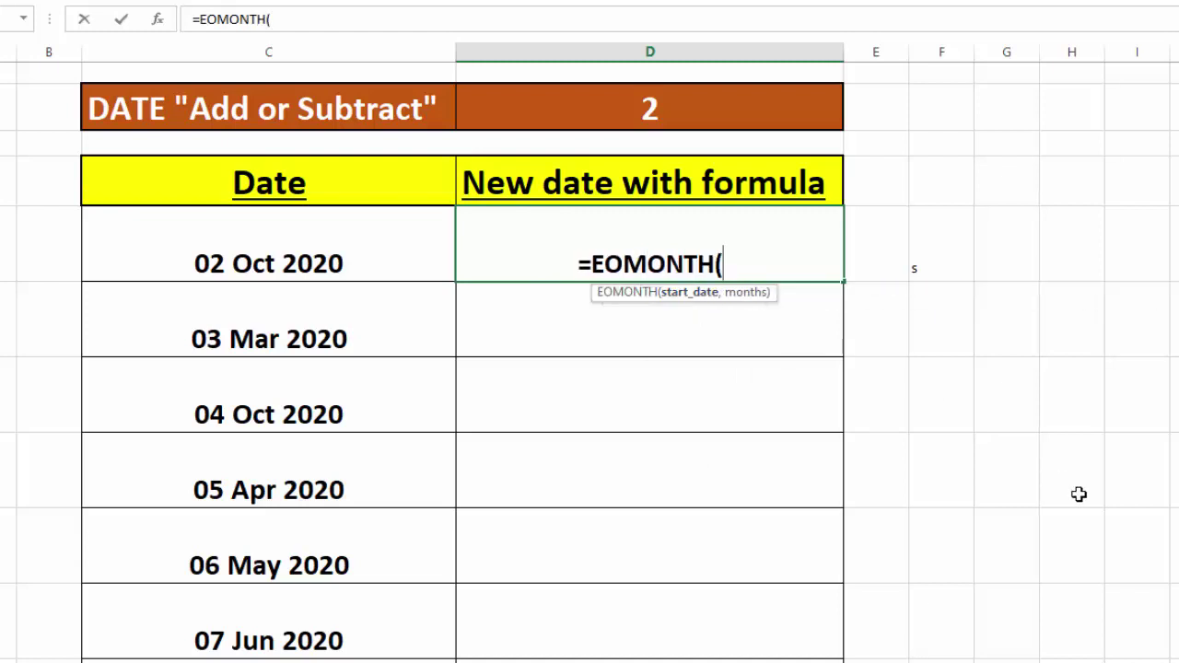
pyautogui.click(366, 264)
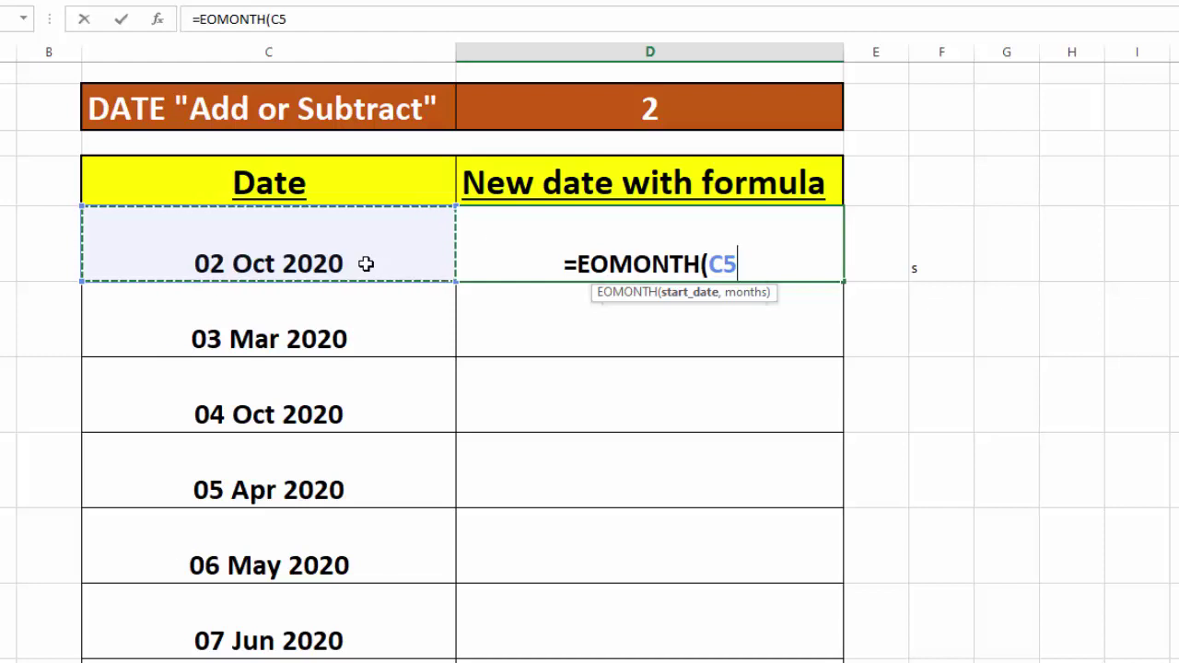
pyautogui.write(',')
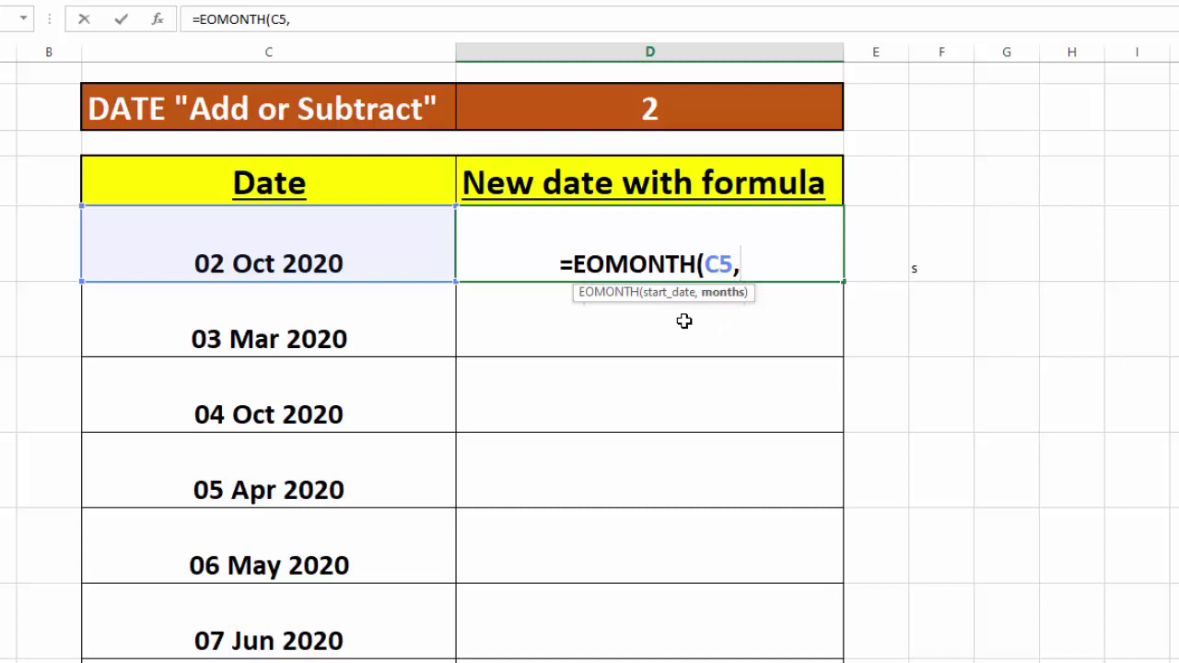
pyautogui.press('BackSpace')
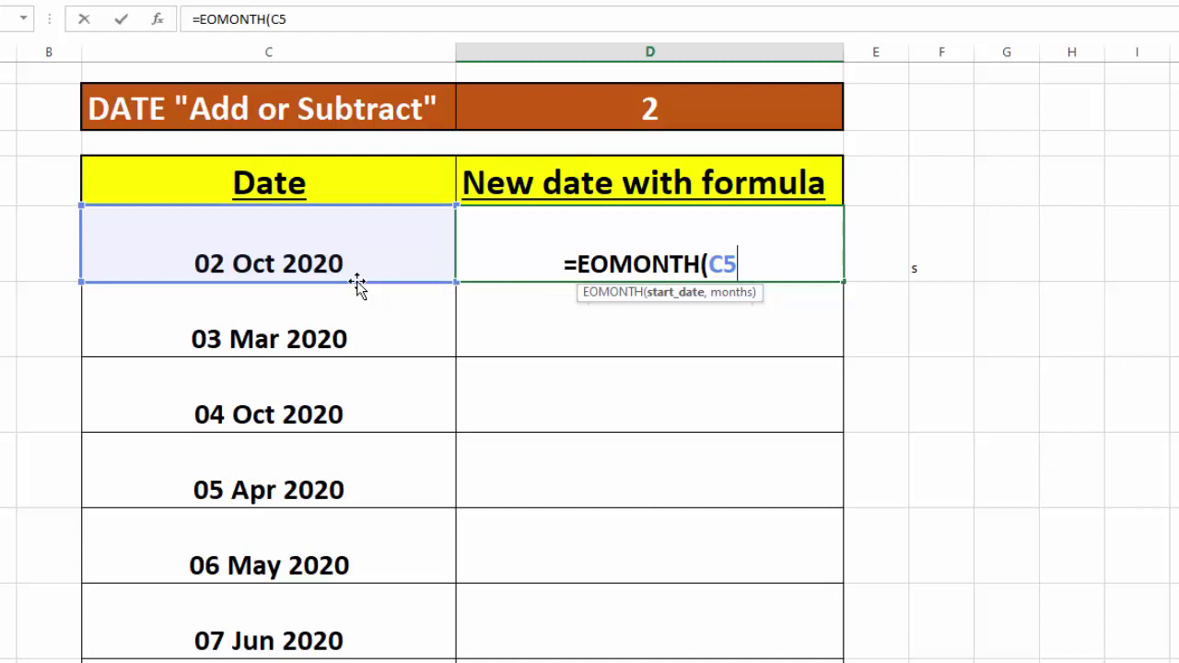
pyautogui.write(',')
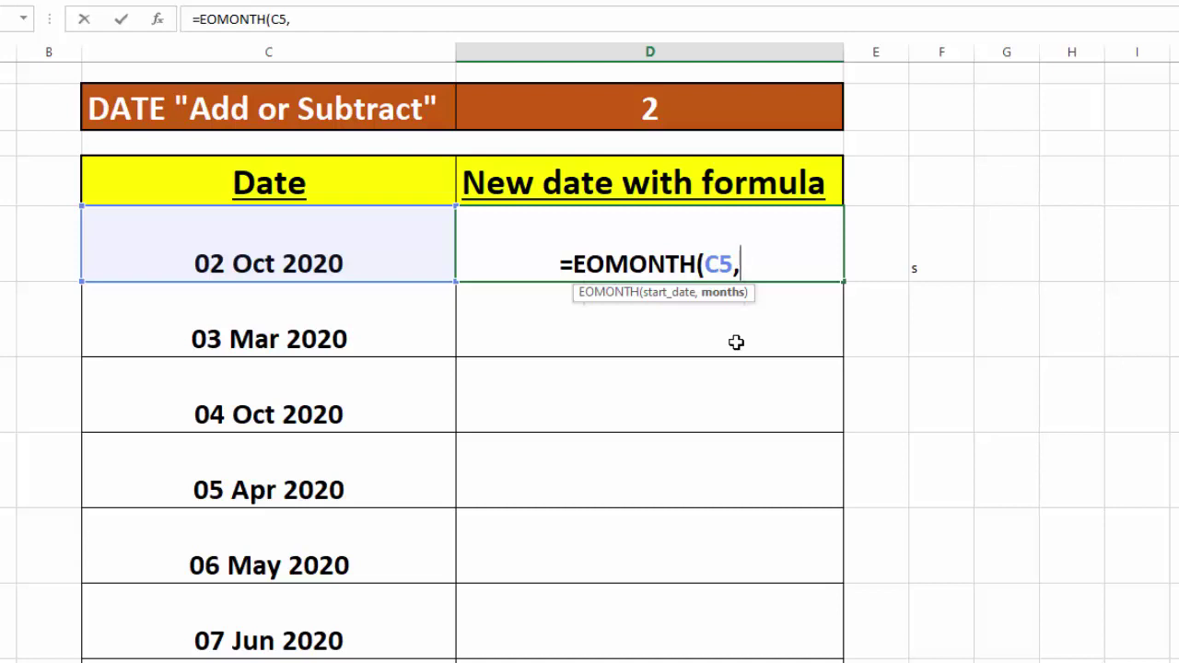
pyautogui.write('0')
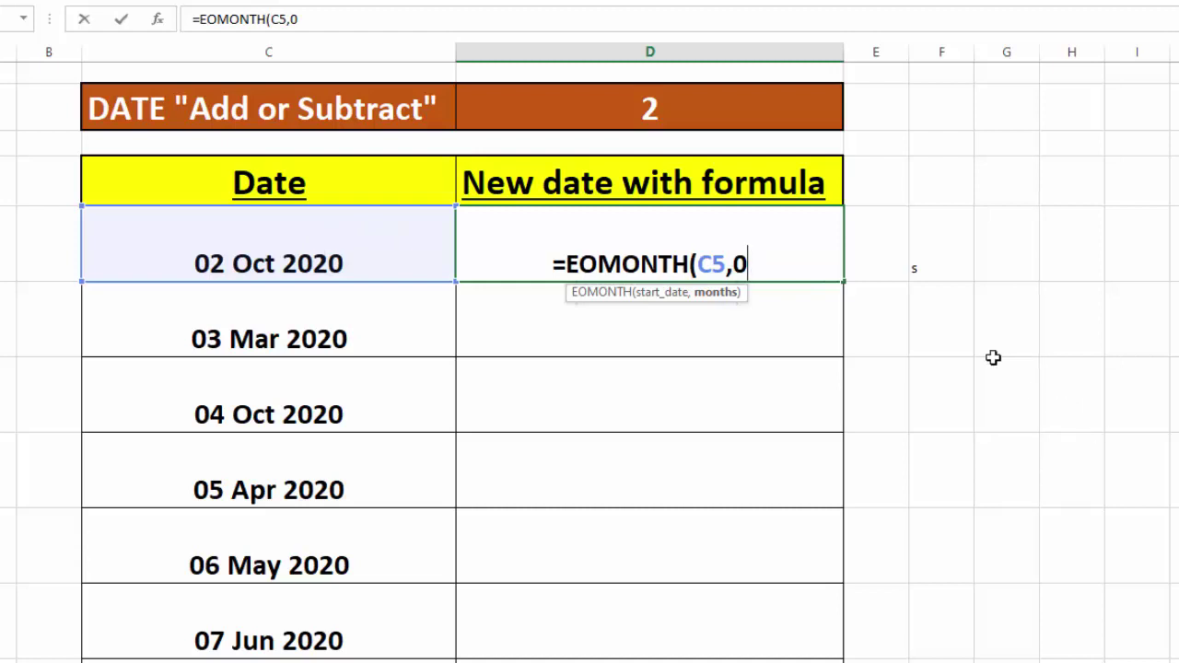
pyautogui.write(')')
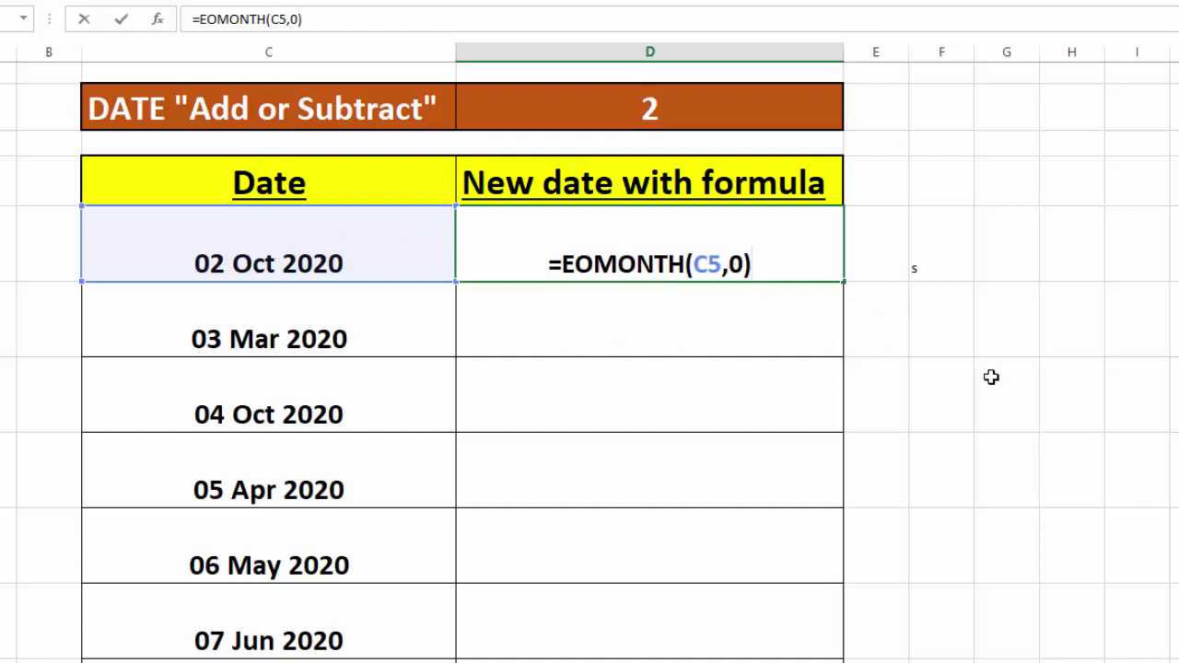
pyautogui.press('Return')
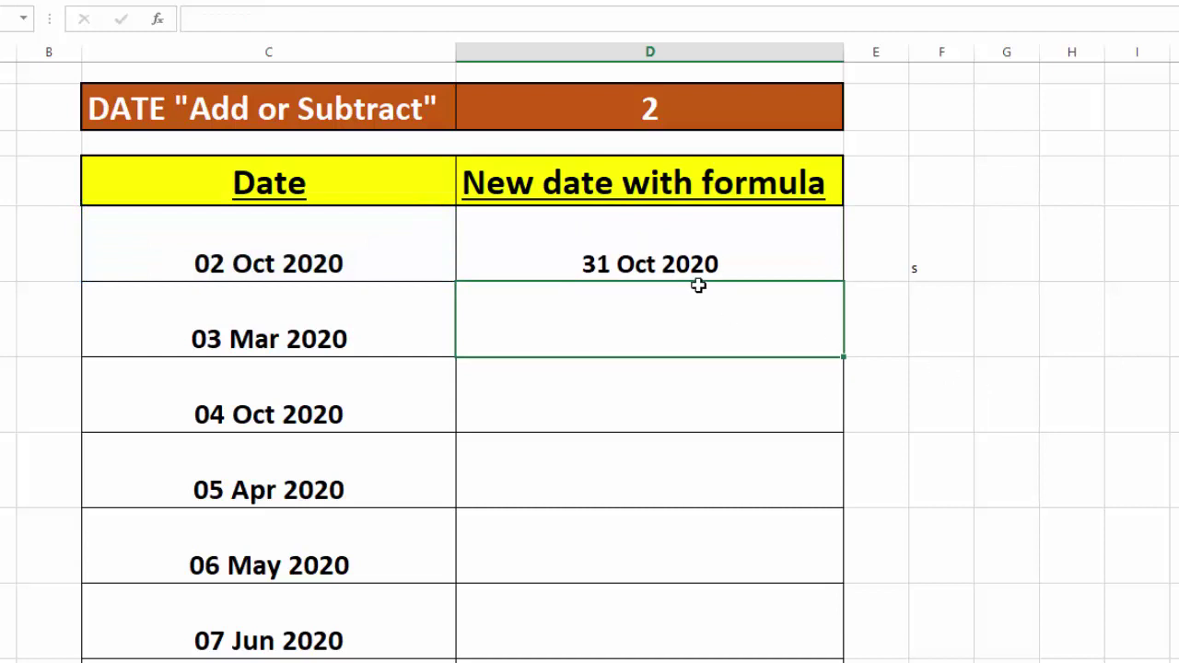
pyautogui.click(669, 244)
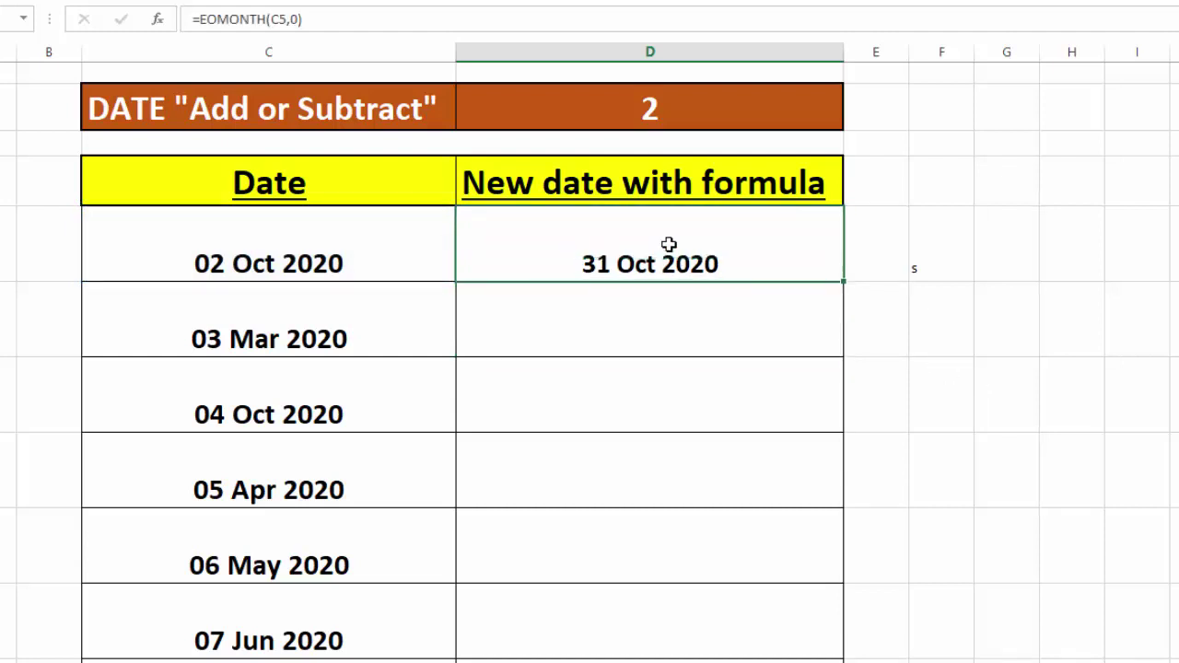
pyautogui.doubleClick(846, 286)
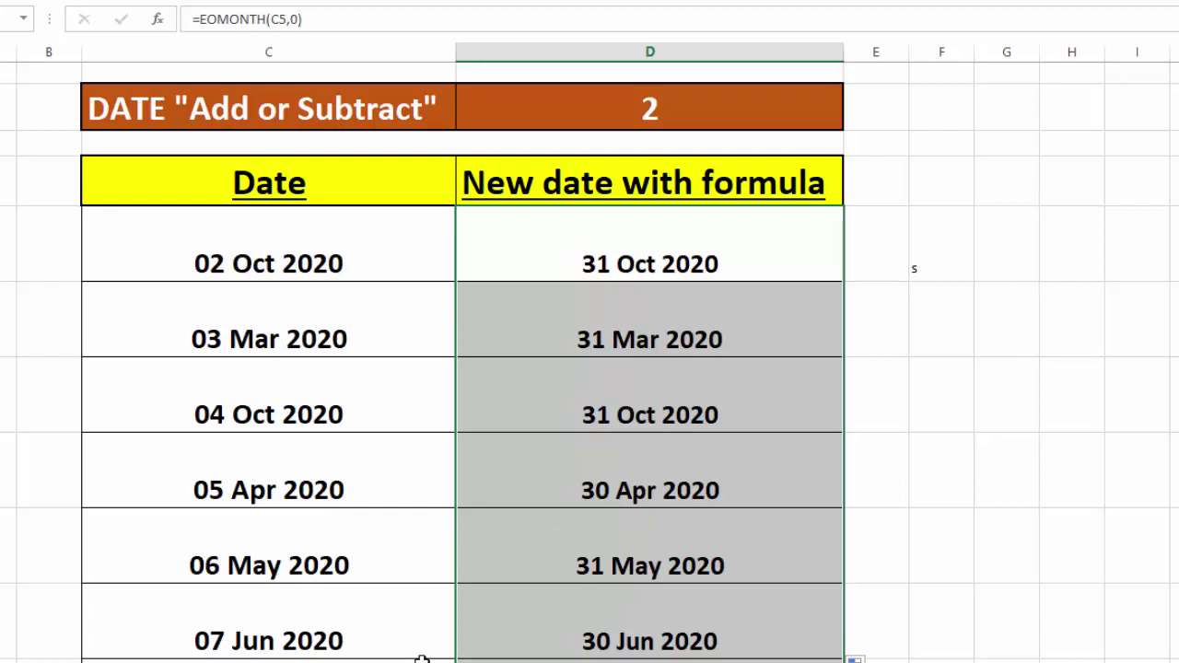
# - Set the months argument of the EOMONTH formula in D5 to 1 and recheck the formula
pyautogui.doubleClick(705, 265)
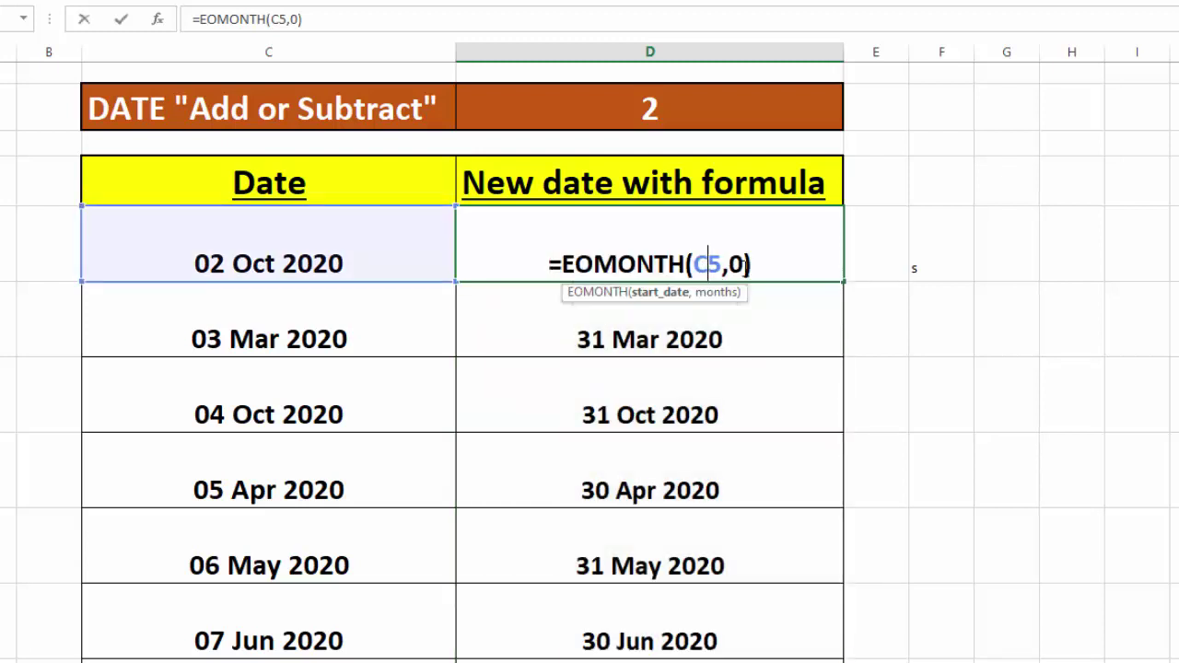
pyautogui.click(744, 265)
pyautogui.press('BackSpace')
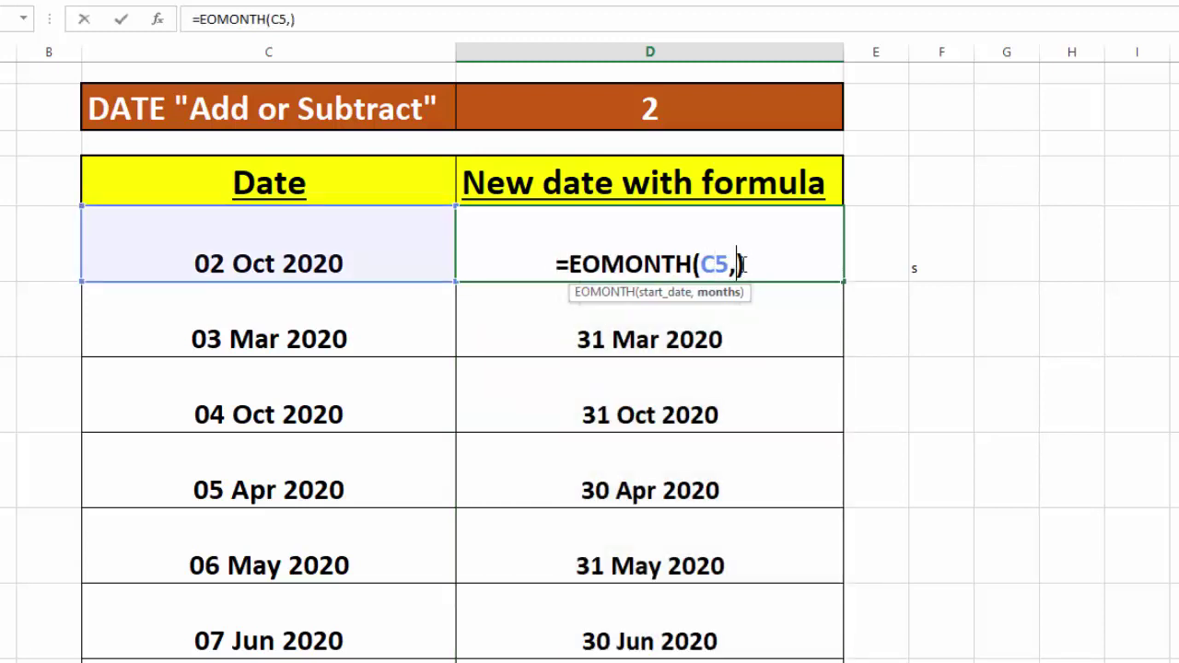
pyautogui.write('1')
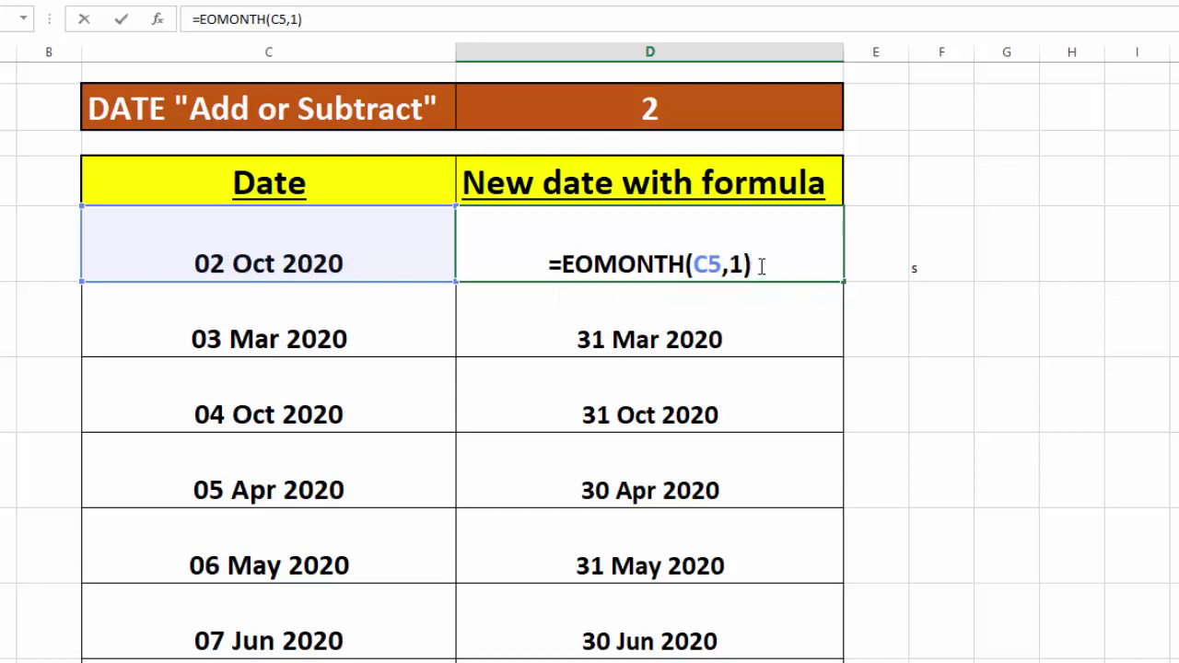
pyautogui.press('Return')
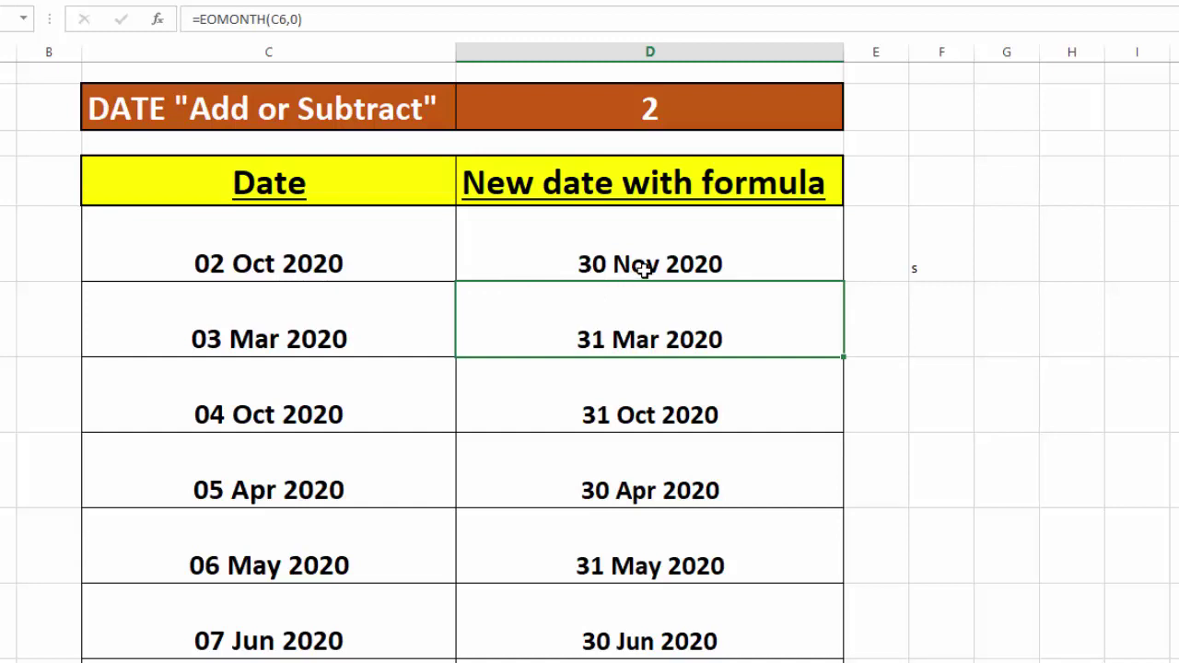
pyautogui.doubleClick(682, 263)
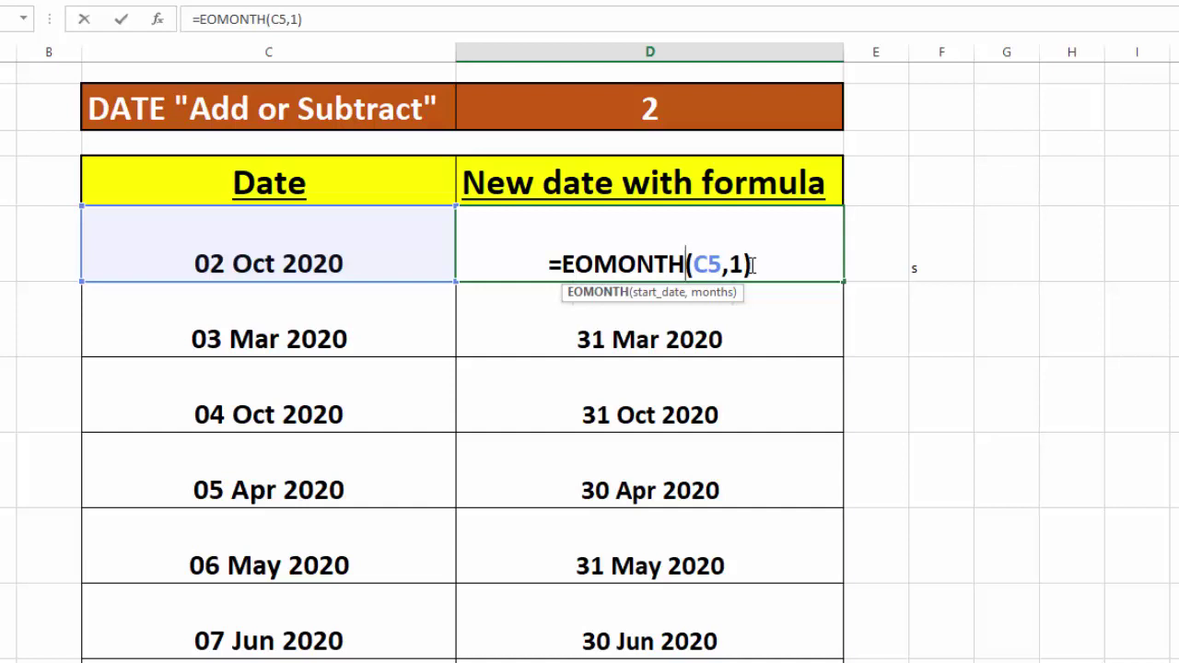
pyautogui.click(753, 266)
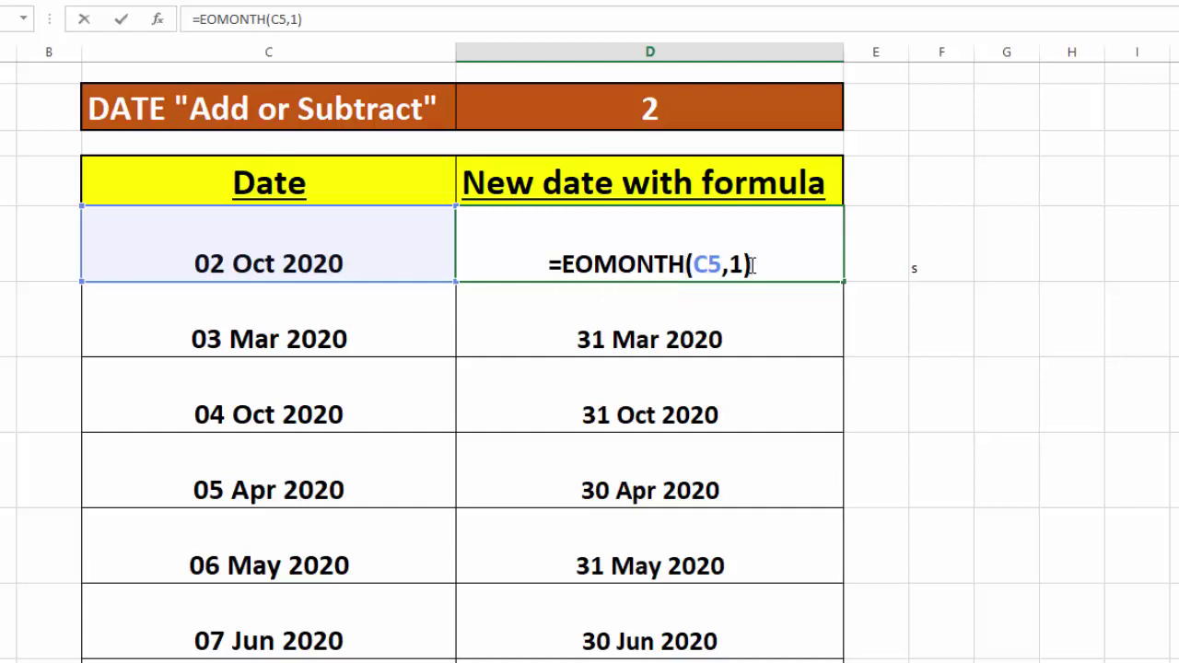
pyautogui.press('Return')
pyautogui.click(749, 260)
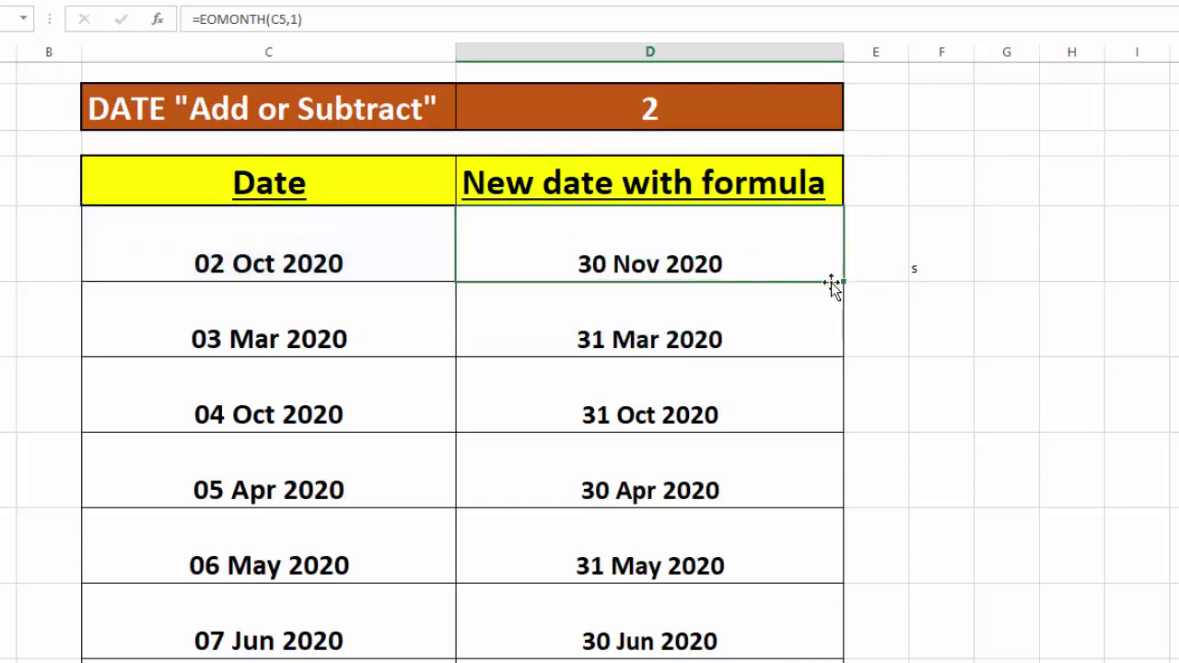
# - Fill the one-month EOMONTH formula in D5 down the New date with formula column
pyautogui.doubleClick(842, 282)
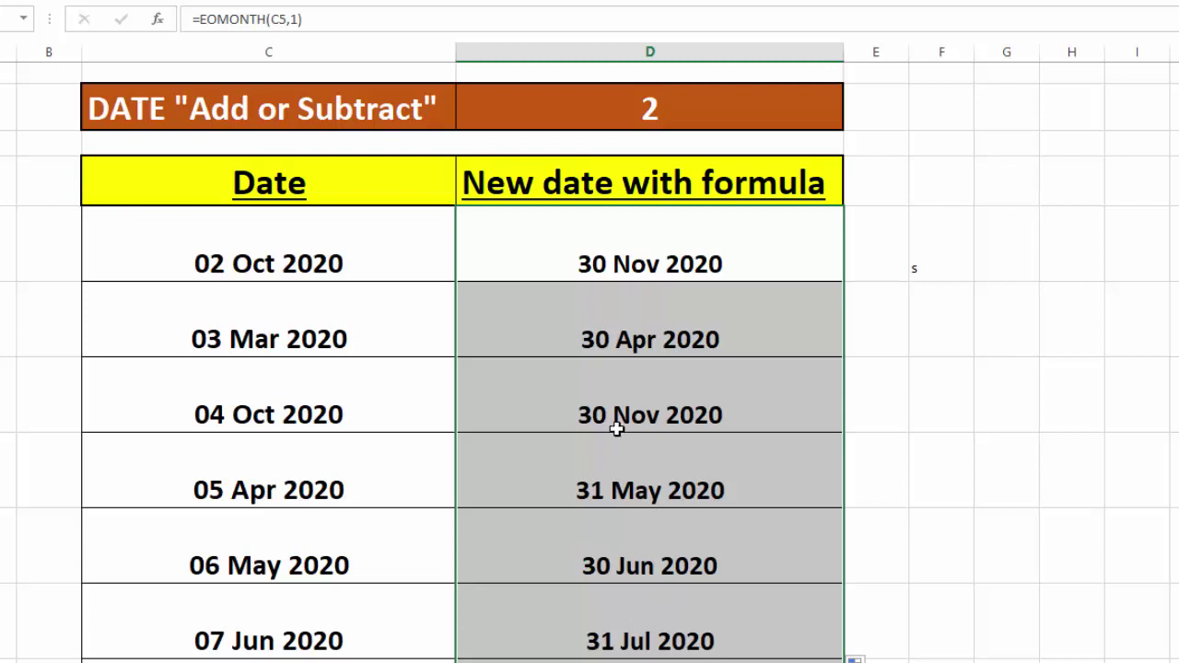
# - Set the months argument of the EOMONTH formula in D5 to -1 and fill it down the column
pyautogui.doubleClick(667, 263)
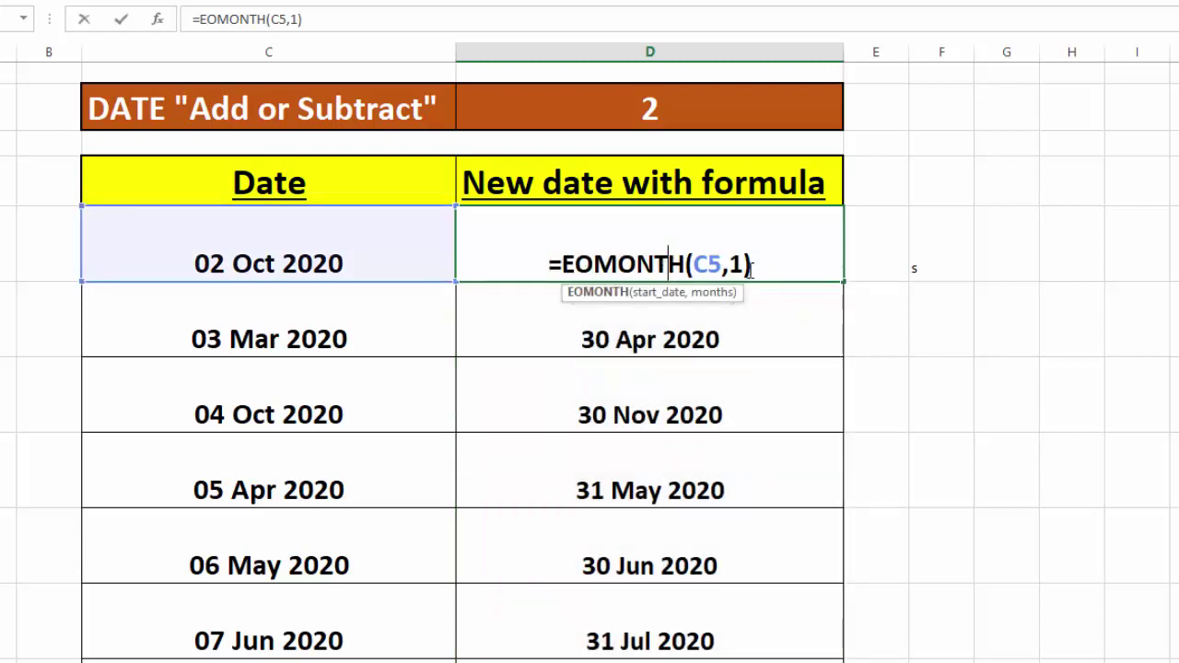
pyautogui.click(738, 265)
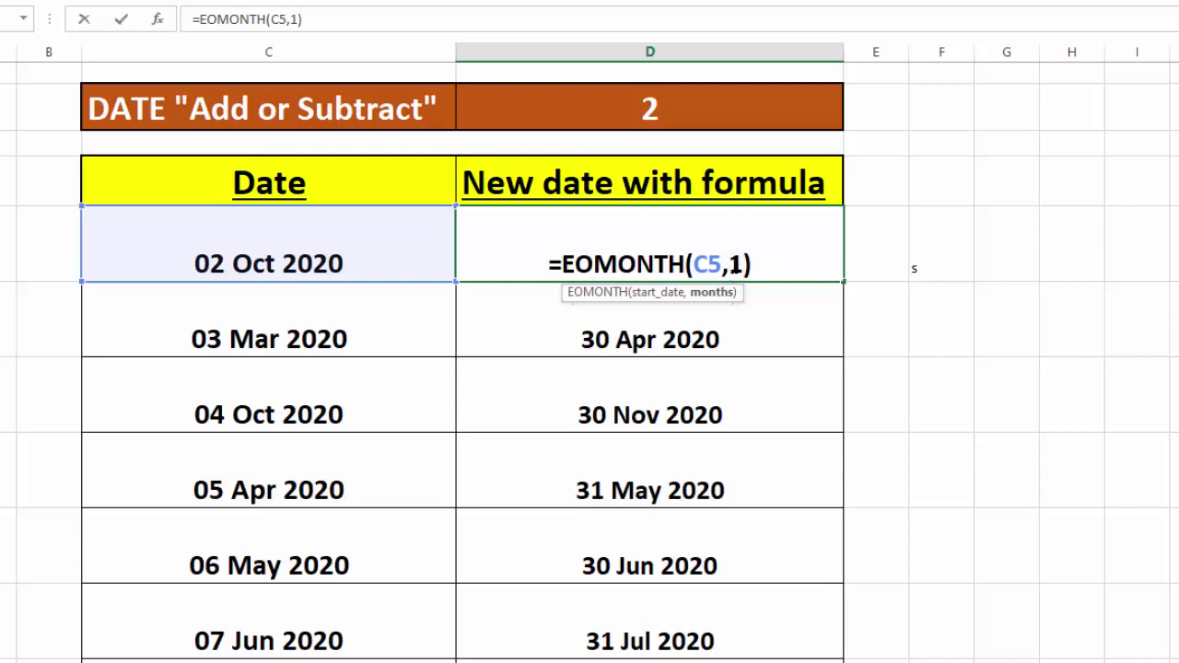
pyautogui.write('-')
pyautogui.click(771, 264)
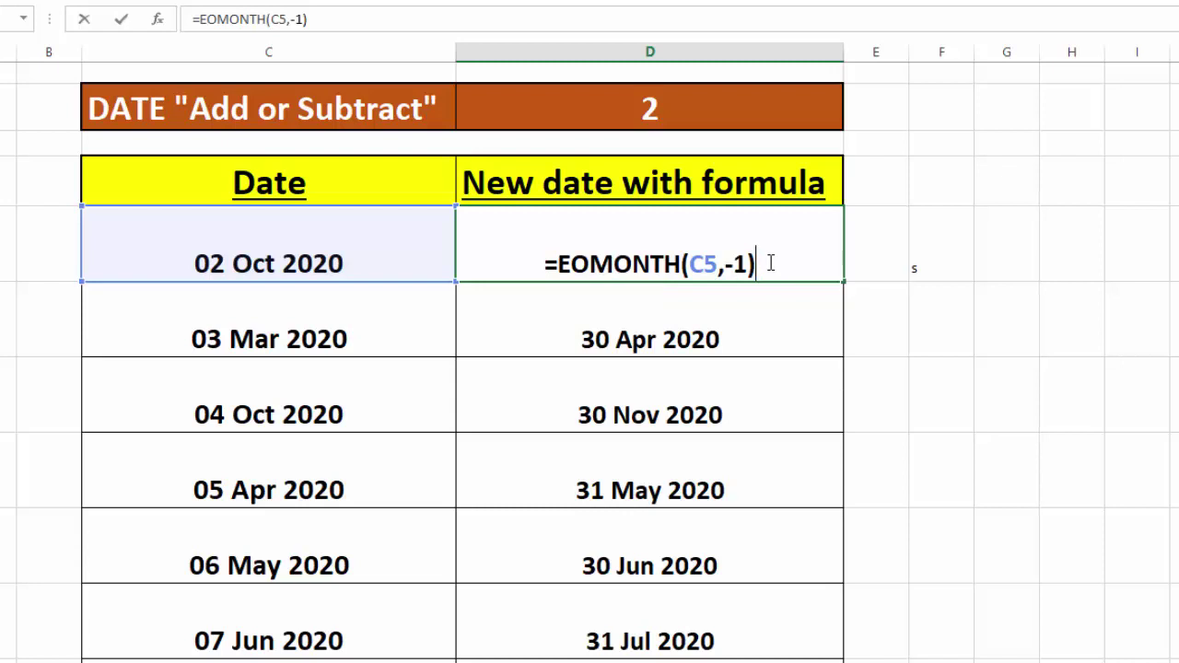
pyautogui.press('Return')
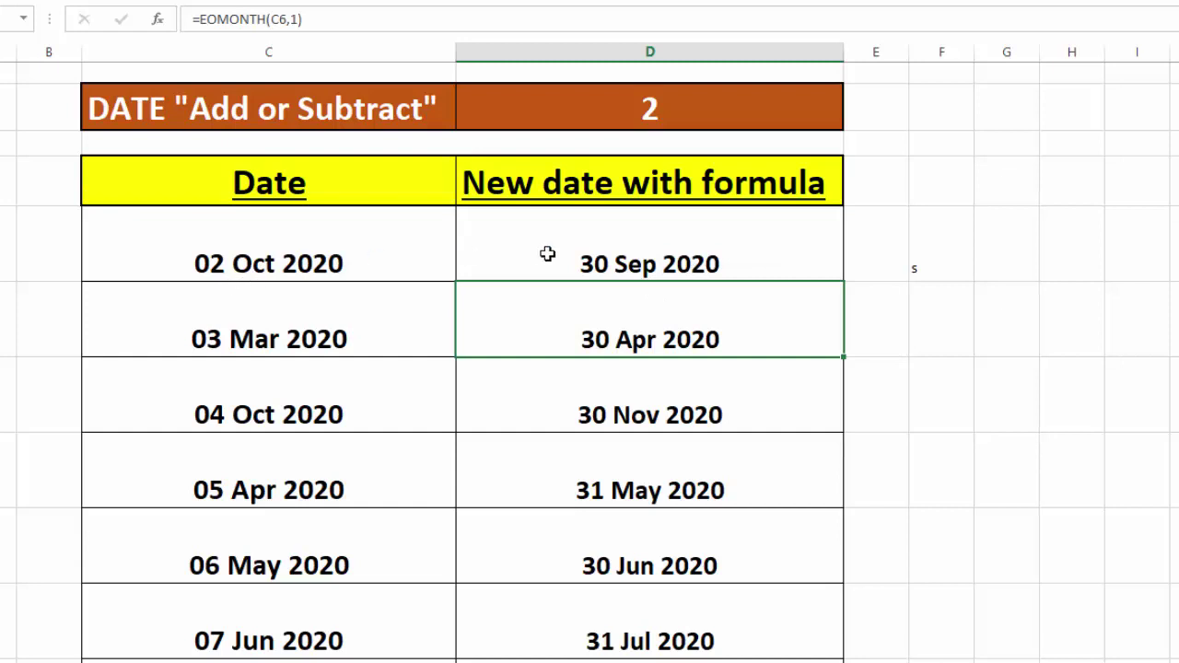
pyautogui.click(630, 261)
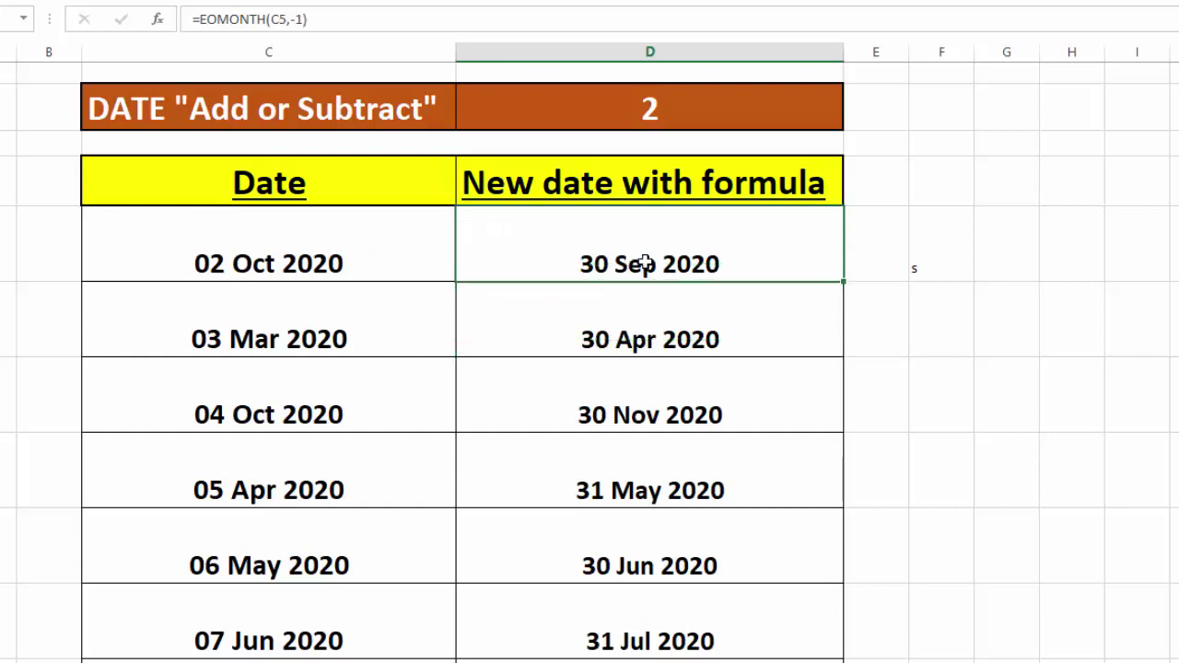
pyautogui.doubleClick(846, 280)
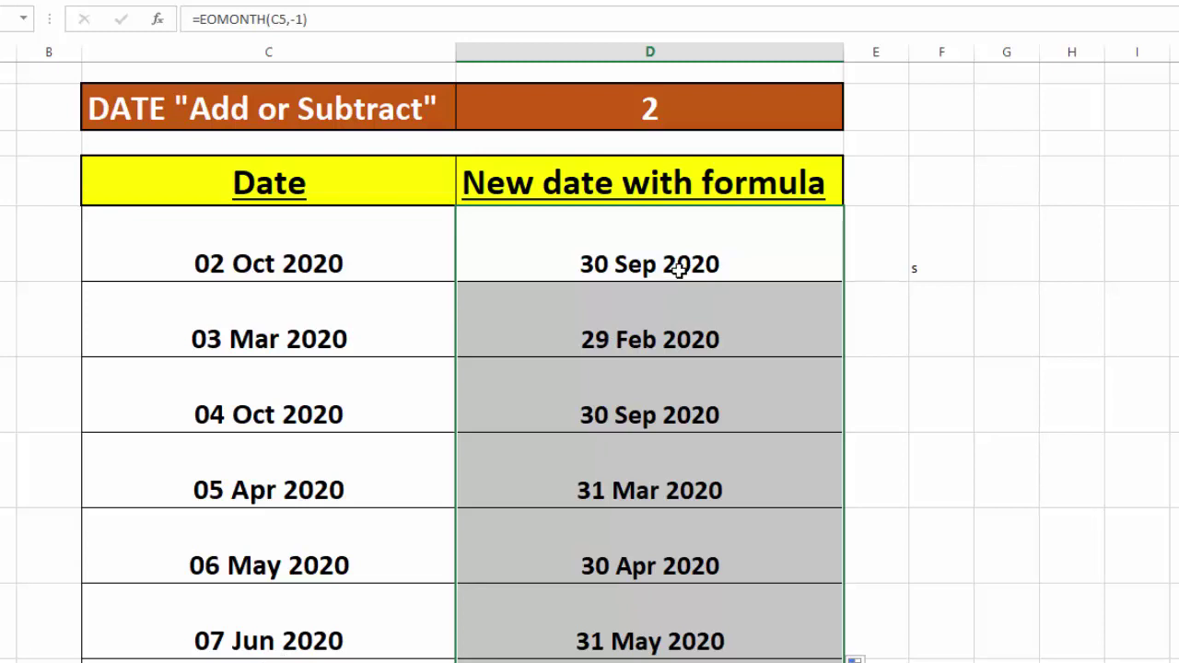
pyautogui.click(870, 297)
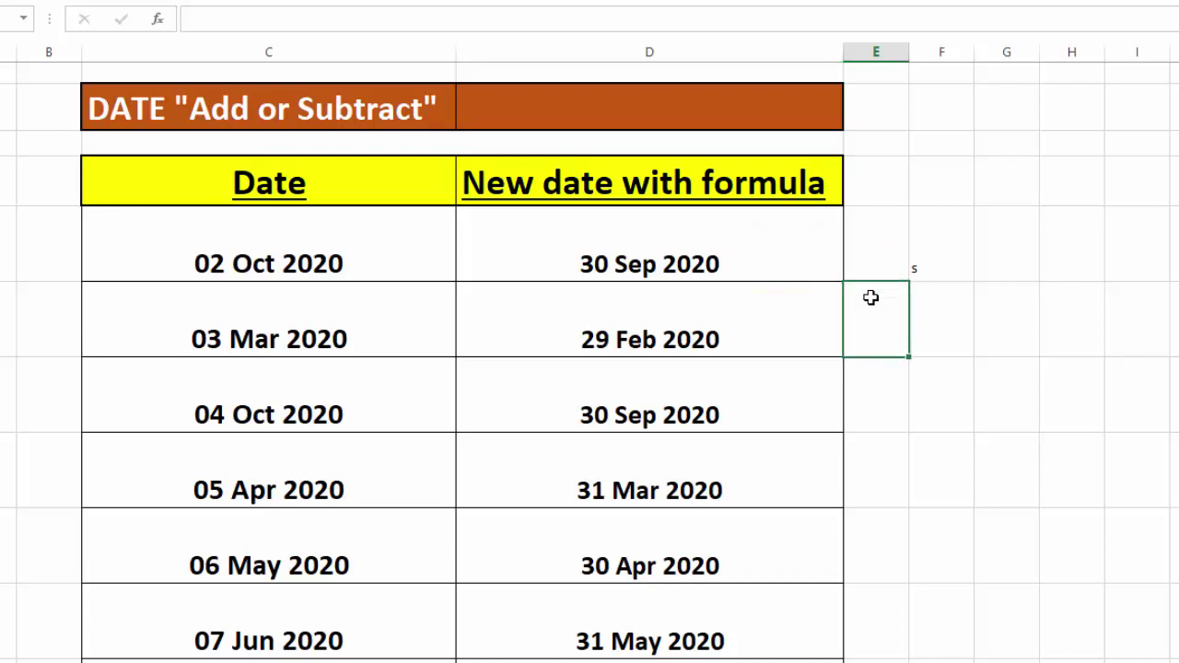
# - Add 10 days to the month-end formula in D5, making it =EOMONTH(C5,-1)+10
pyautogui.doubleClick(747, 253)
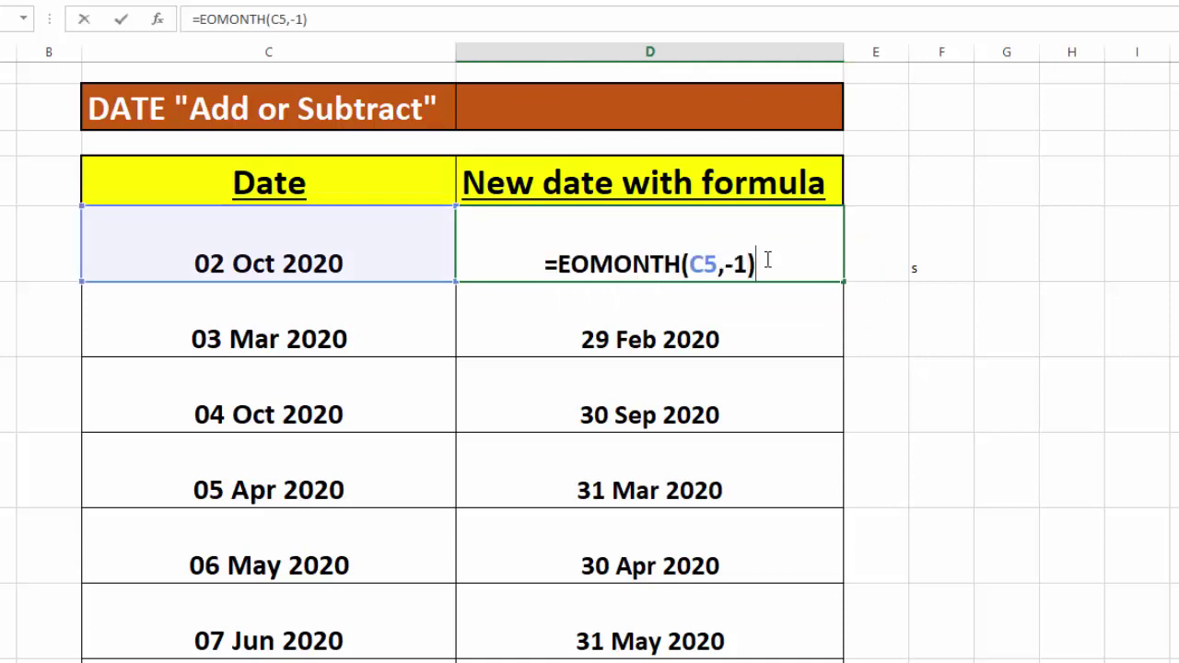
pyautogui.click(702, 316)
pyautogui.doubleClick(679, 261)
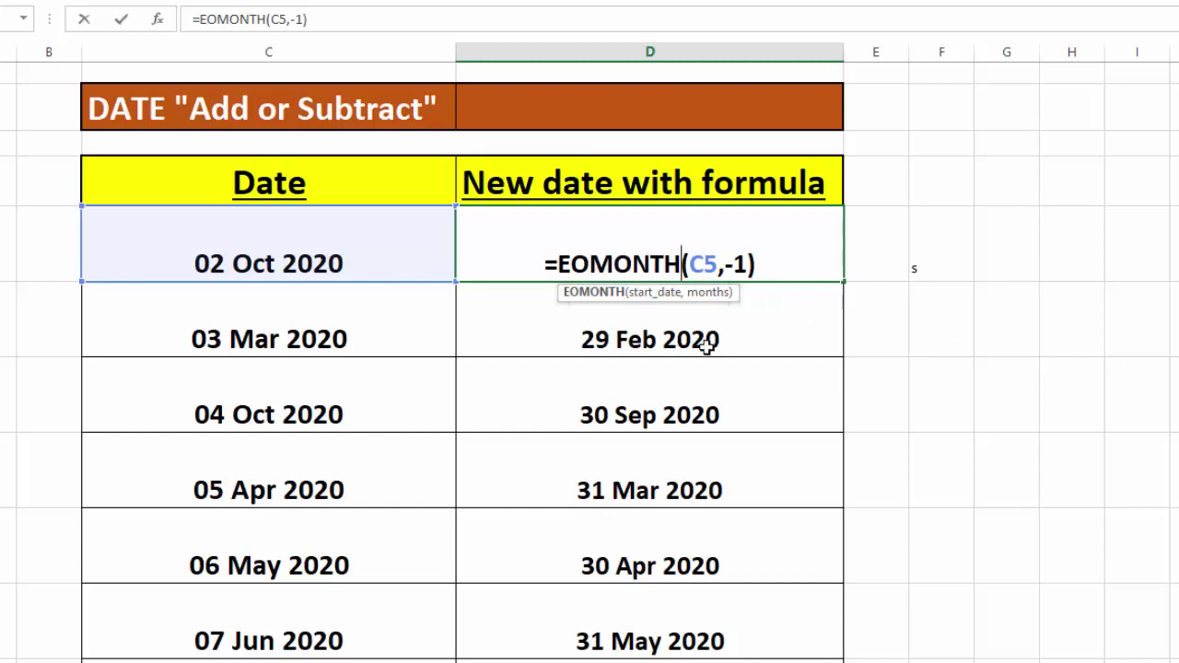
pyautogui.click(764, 266)
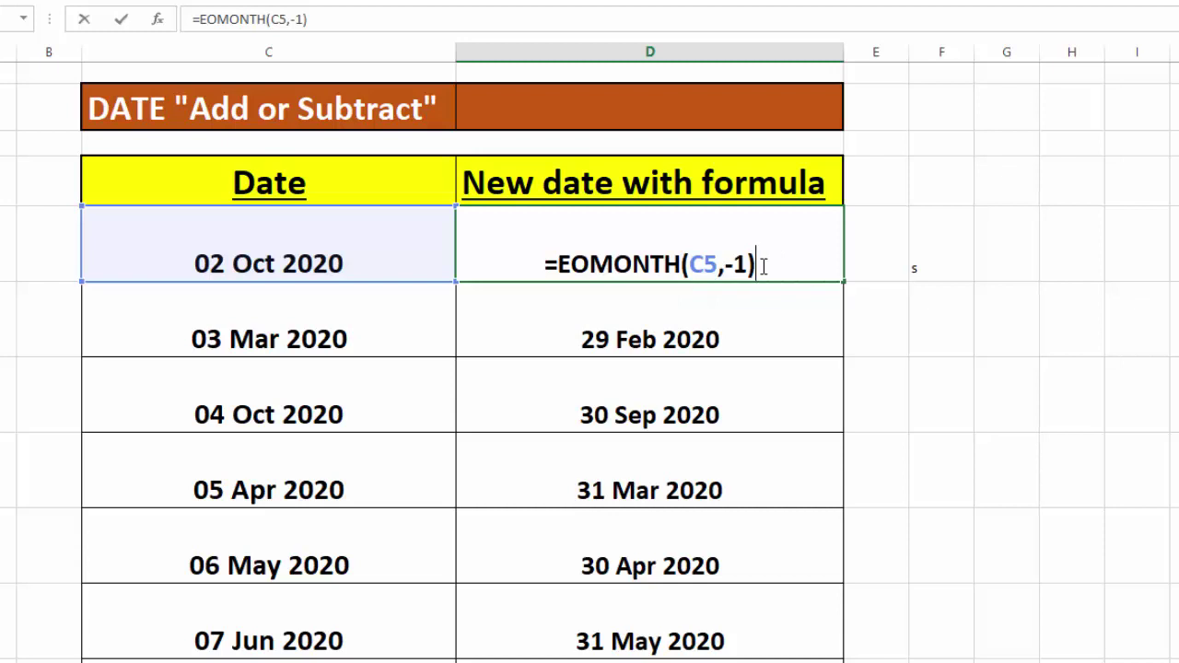
pyautogui.write('+10')
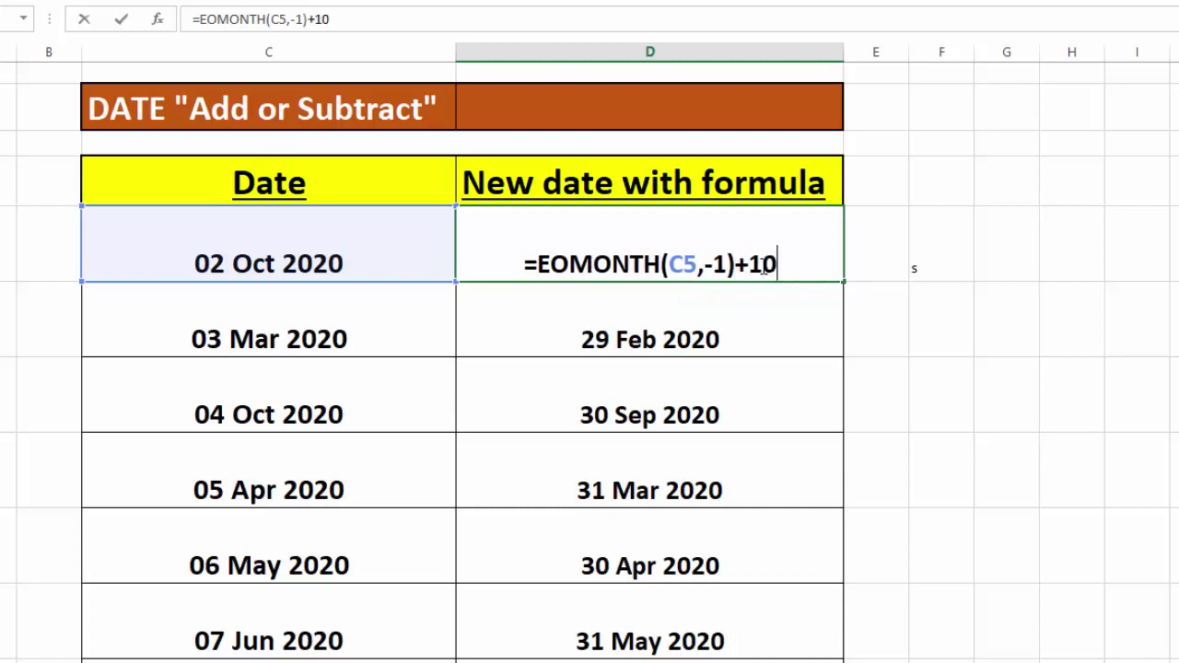
pyautogui.press('Return')
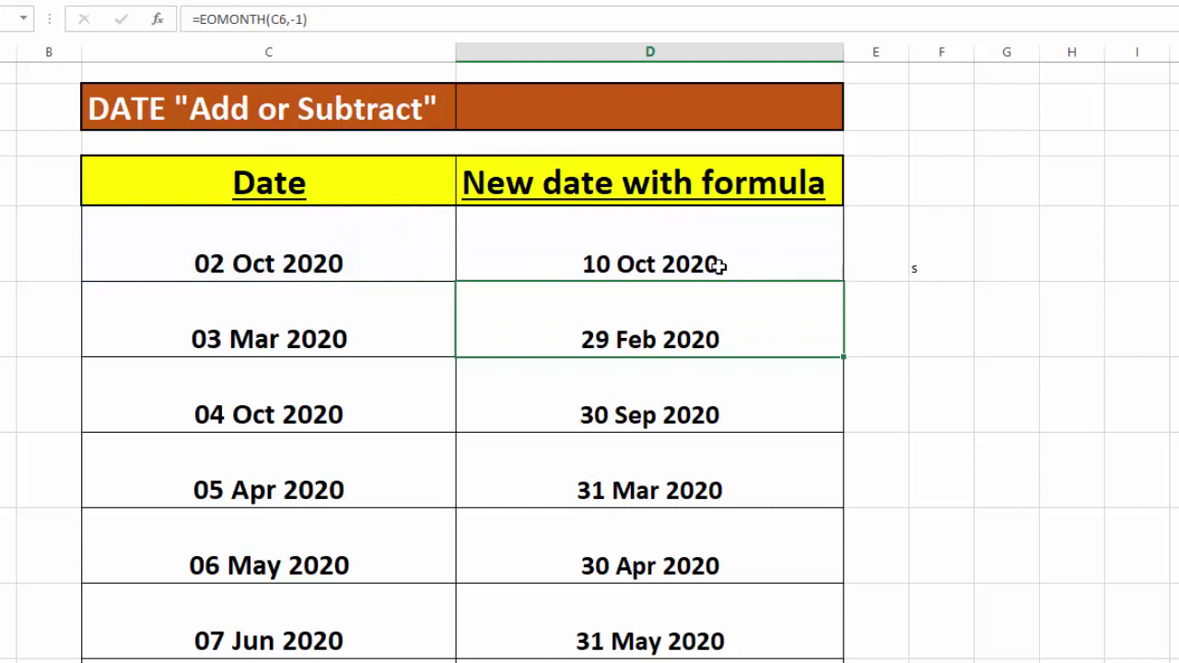
# - Set the number of days added in the D5 formula to 15
pyautogui.doubleClick(749, 264)
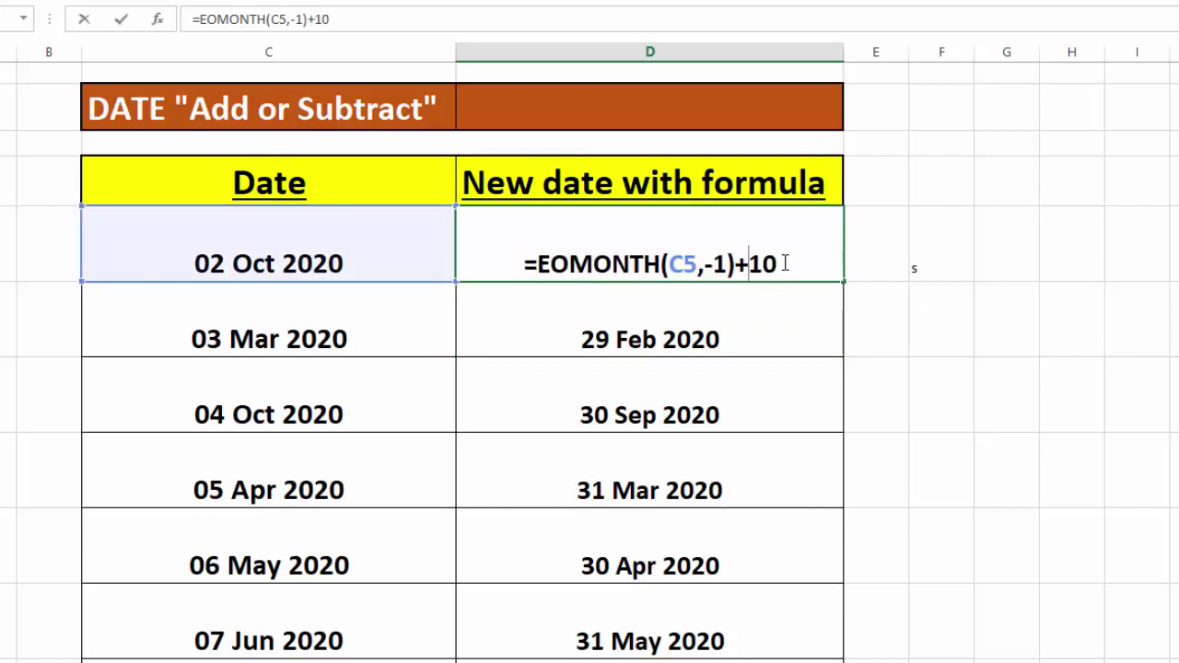
pyautogui.click(785, 265)
pyautogui.press('BackSpace')
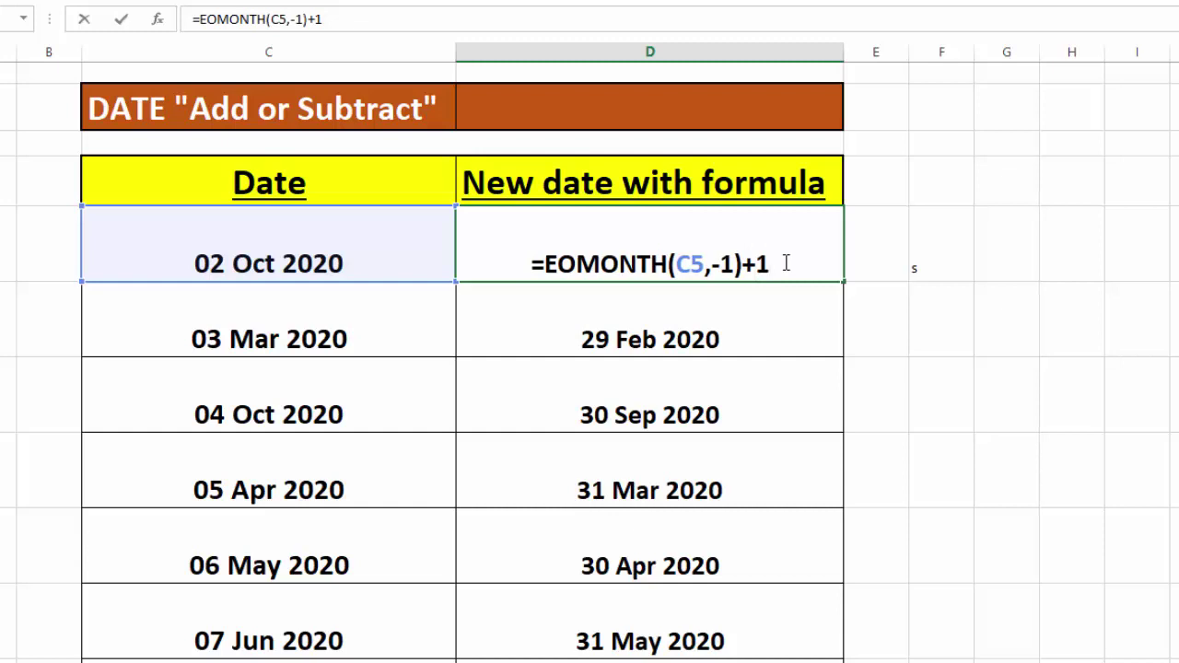
pyautogui.write('5')
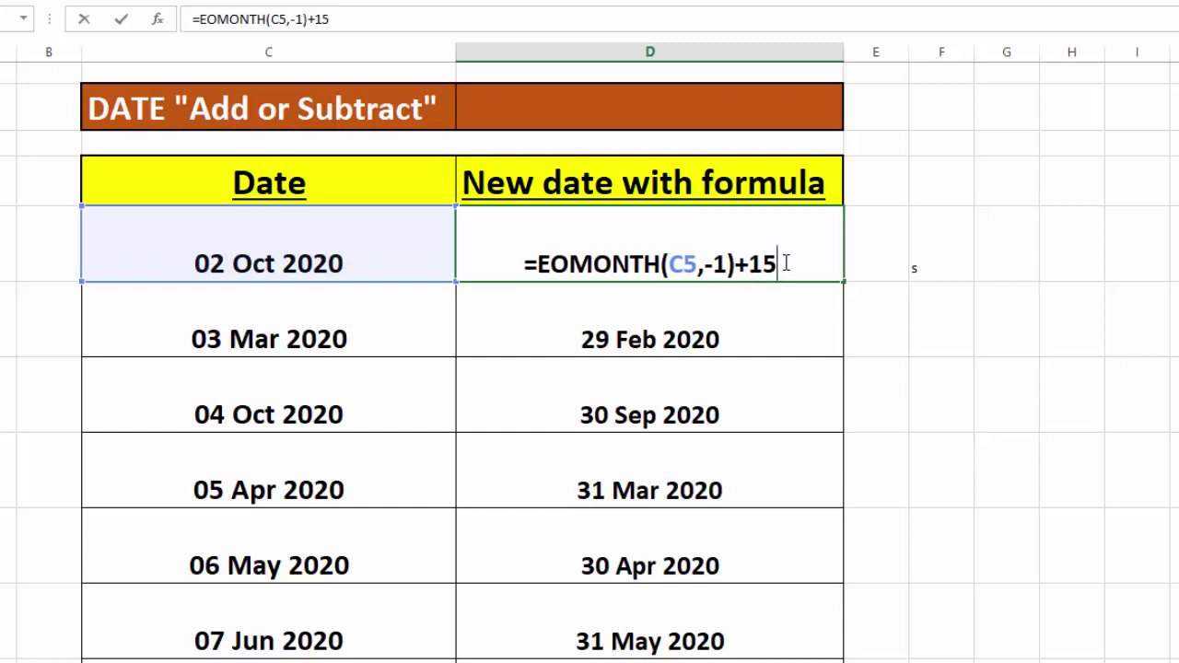
pyautogui.press('Return')
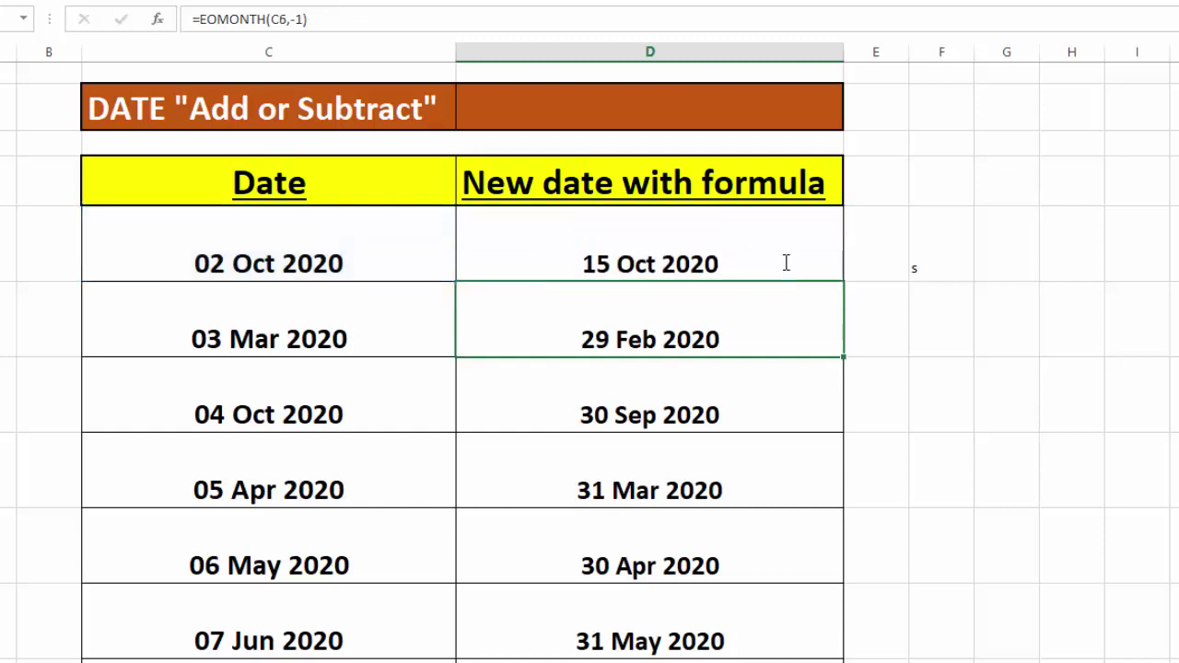
# - Make the months argument in D5 positive, giving =EOMONTH(C5,1)+15
pyautogui.doubleClick(712, 263)
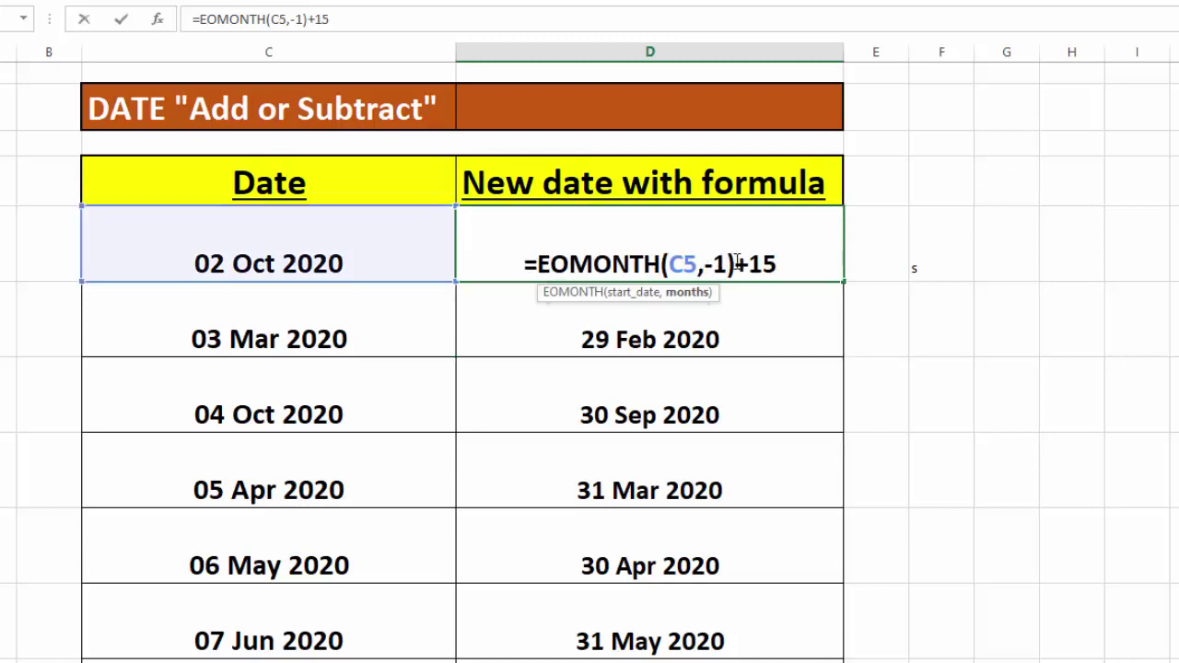
pyautogui.press('BackSpace')
pyautogui.click(790, 255)
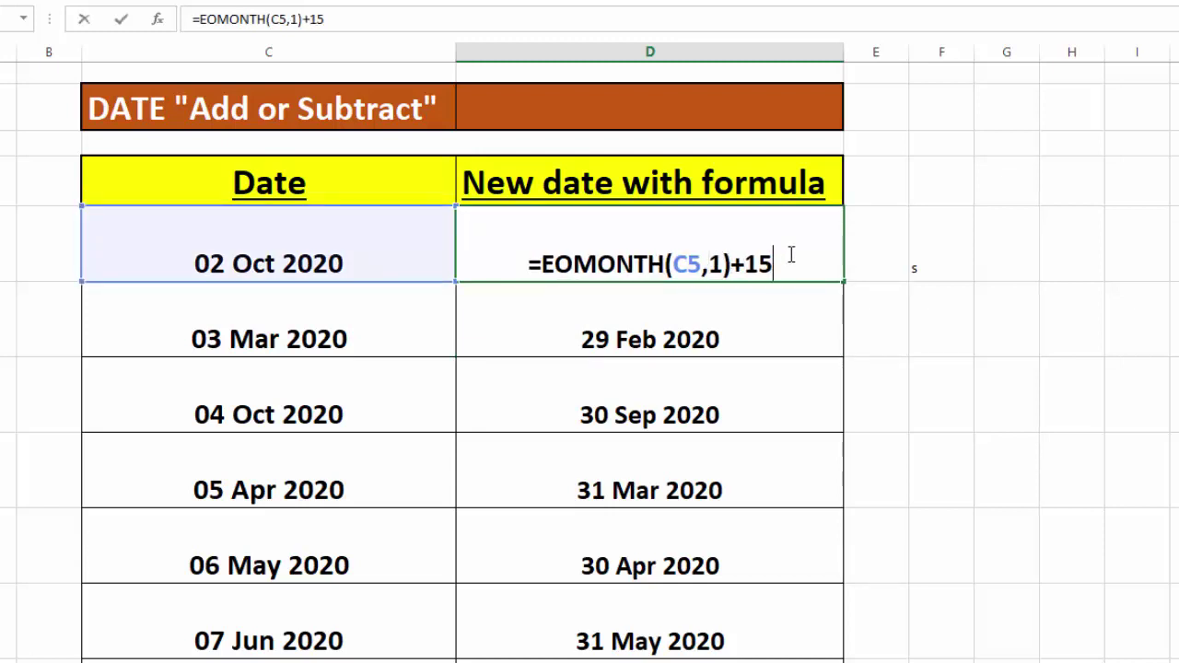
pyautogui.press('Return')
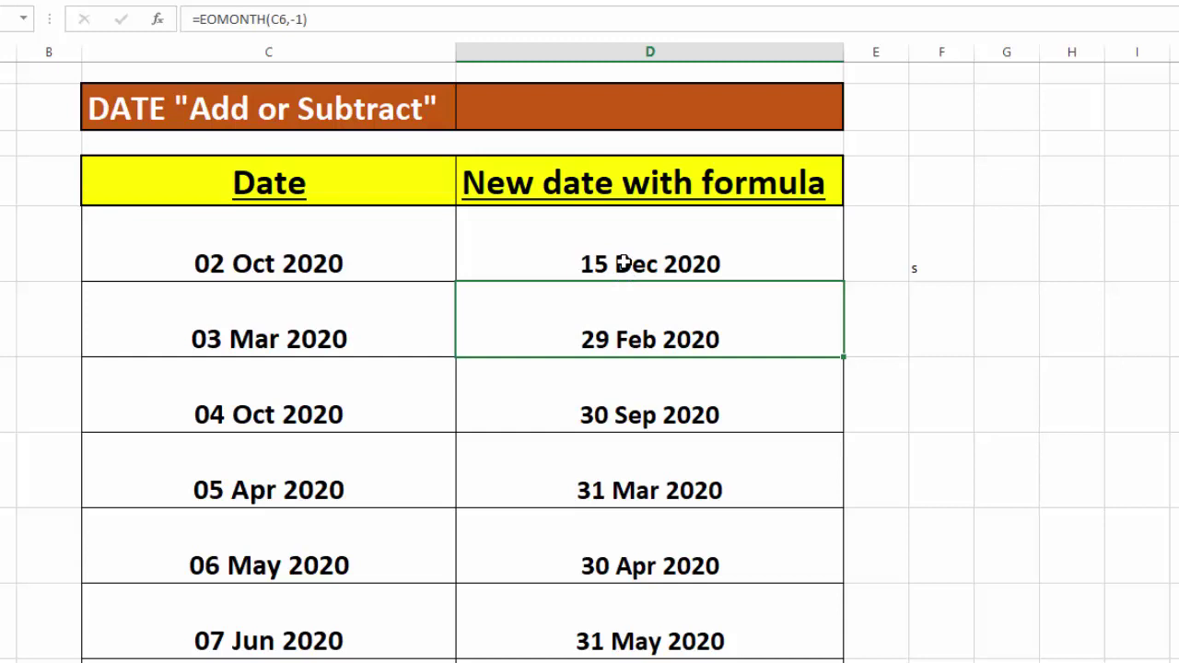
# - Replace the fixed day count in the D5 formula with an absolute reference to D2, giving =EOMONTH(C5,1)+$D$2
pyautogui.click(703, 263)
pyautogui.doubleClick(703, 262)
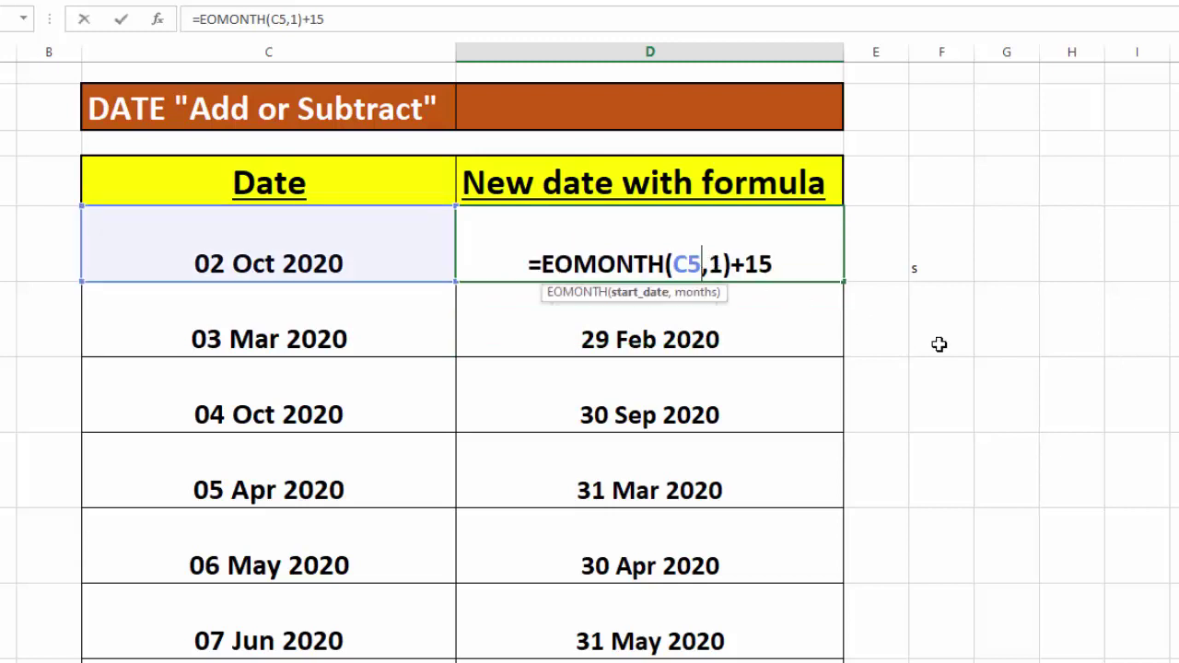
pyautogui.click(782, 264)
pyautogui.press('BackSpace')
pyautogui.press('BackSpace')
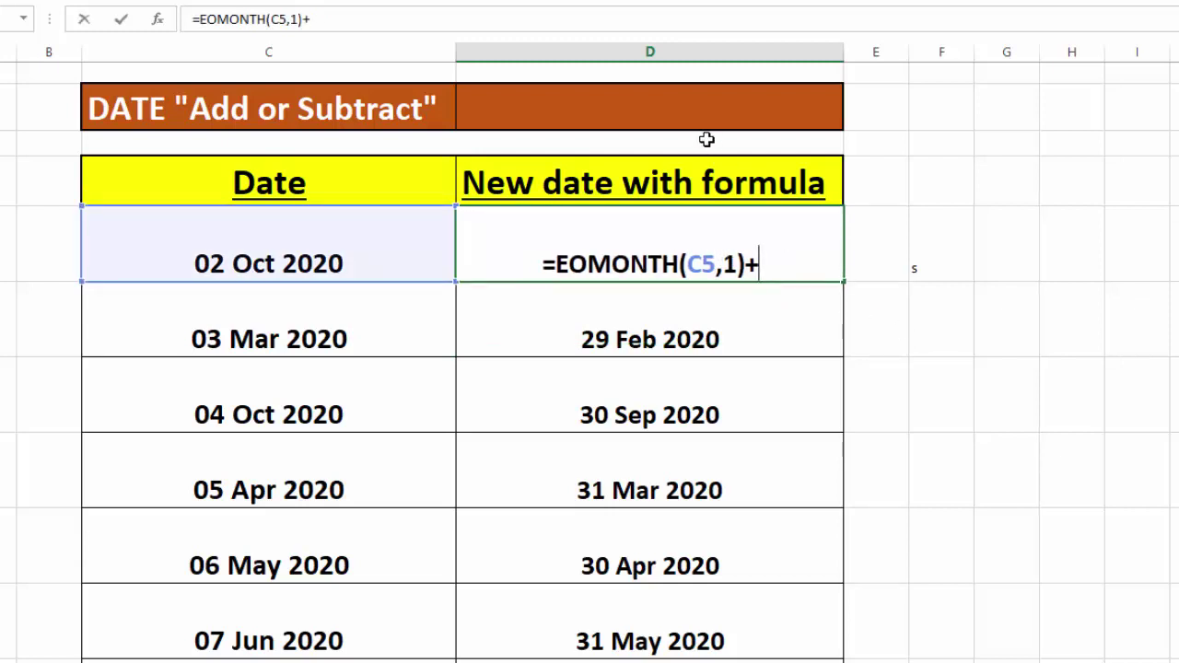
pyautogui.click(693, 115)
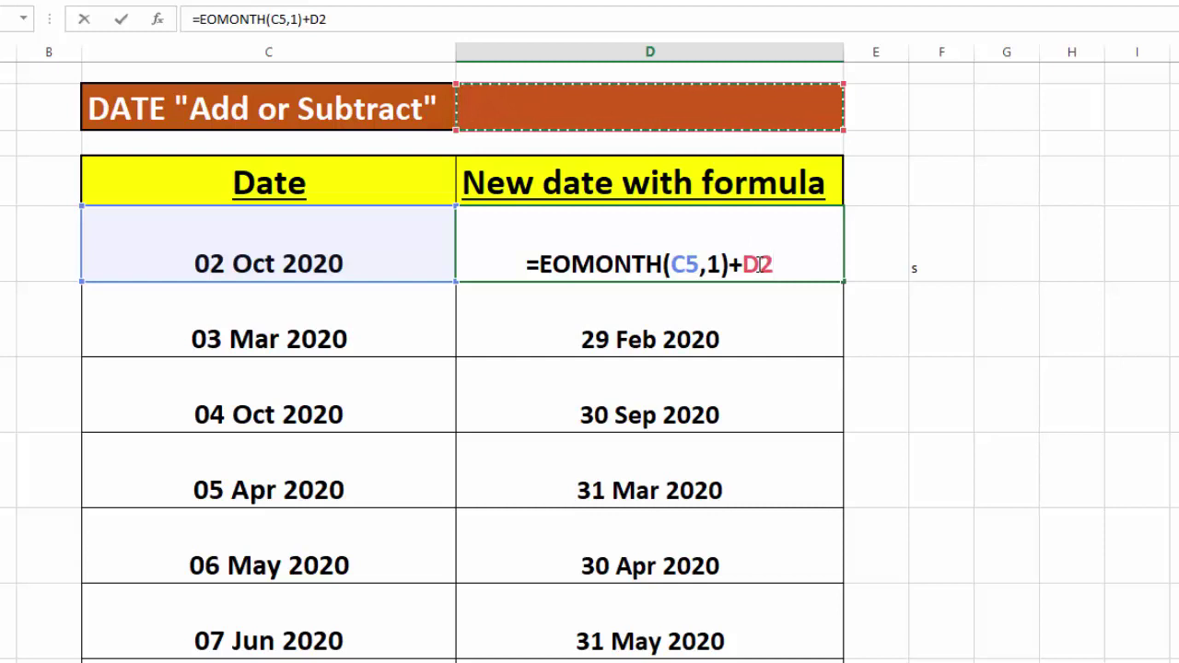
pyautogui.press('F4')
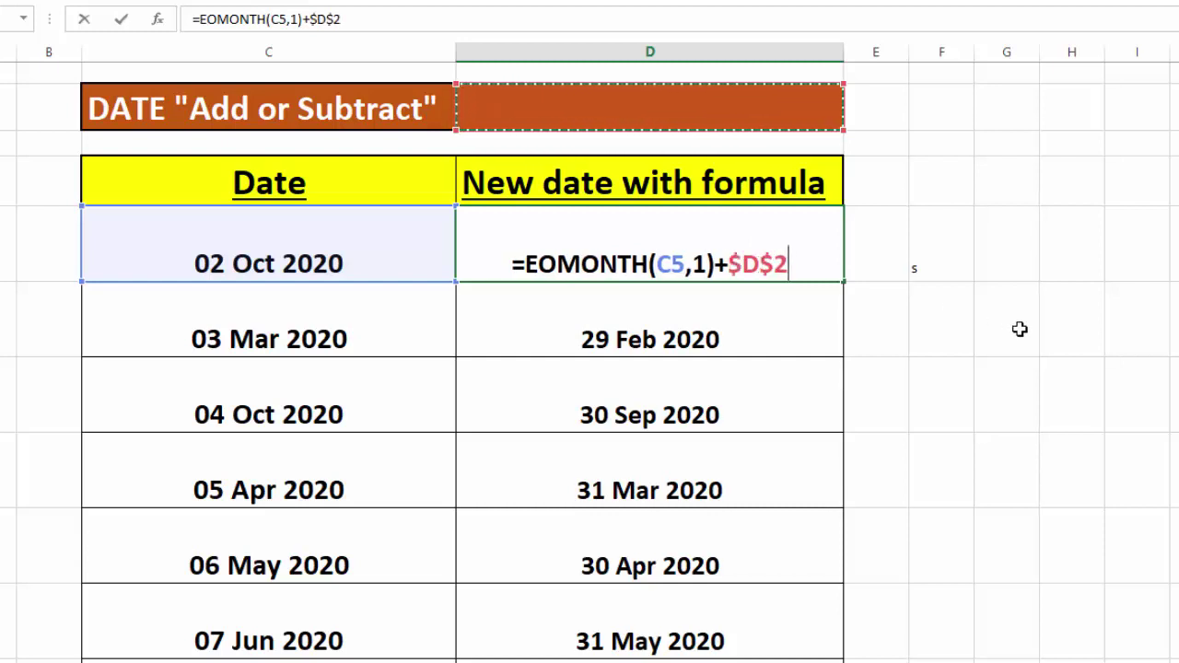
pyautogui.press('Return')
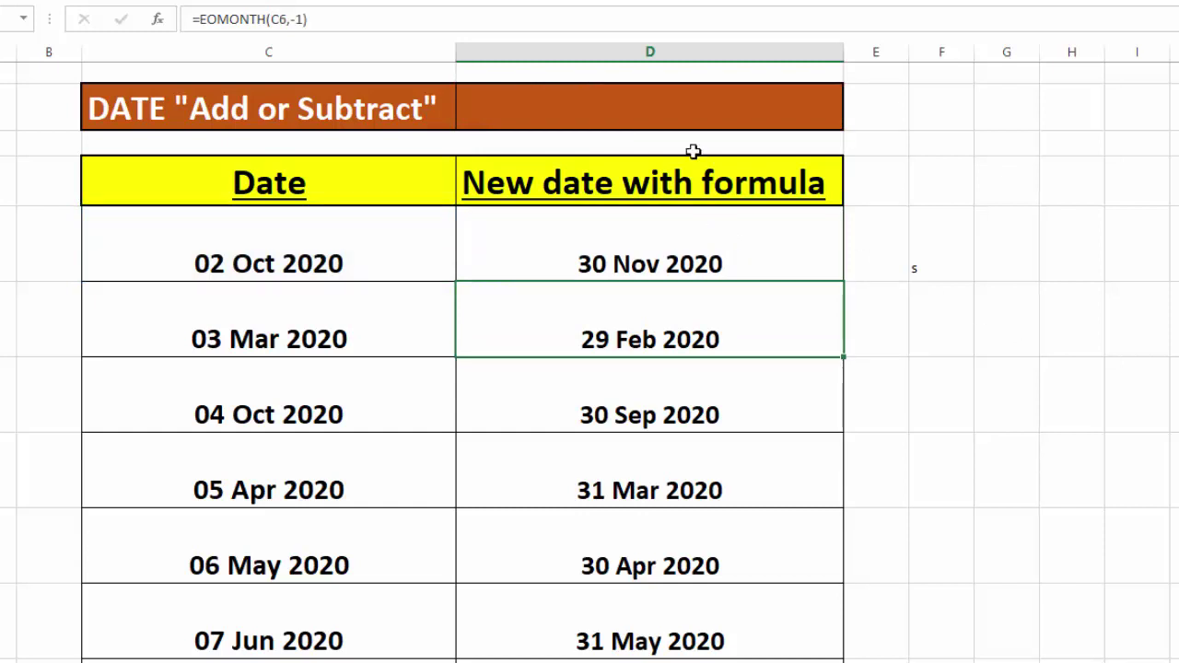
# - Enter 4 as the DATE "Add or Subtract" value in D2
pyautogui.click(676, 114)
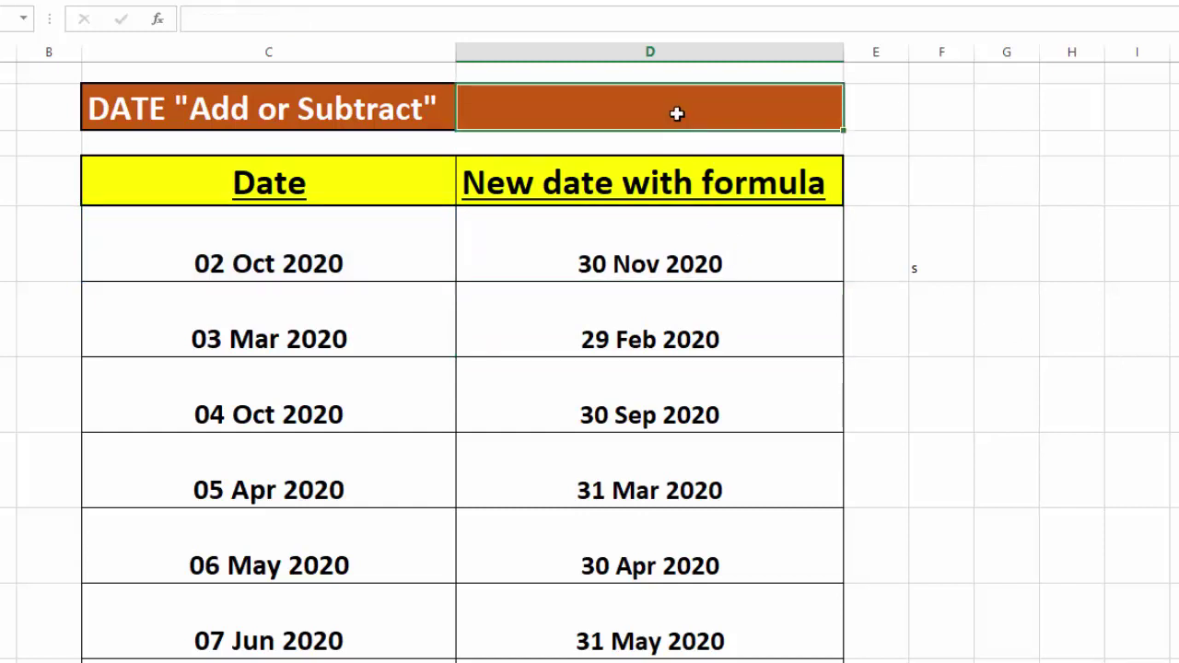
pyautogui.write('4')
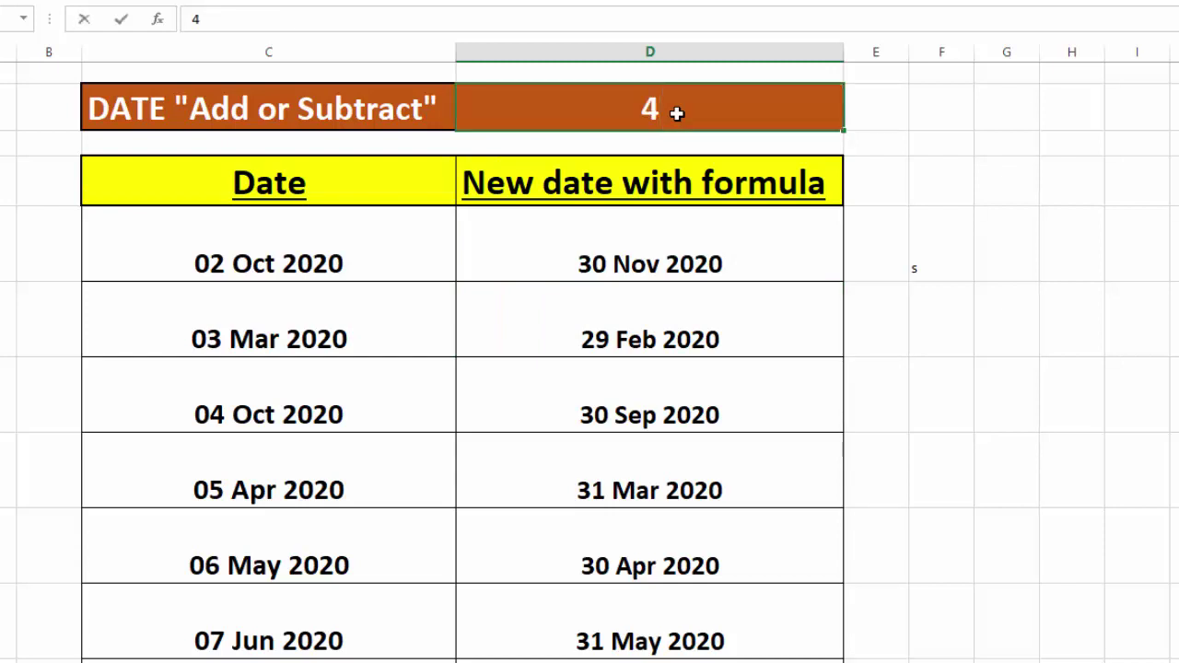
pyautogui.press('Return')
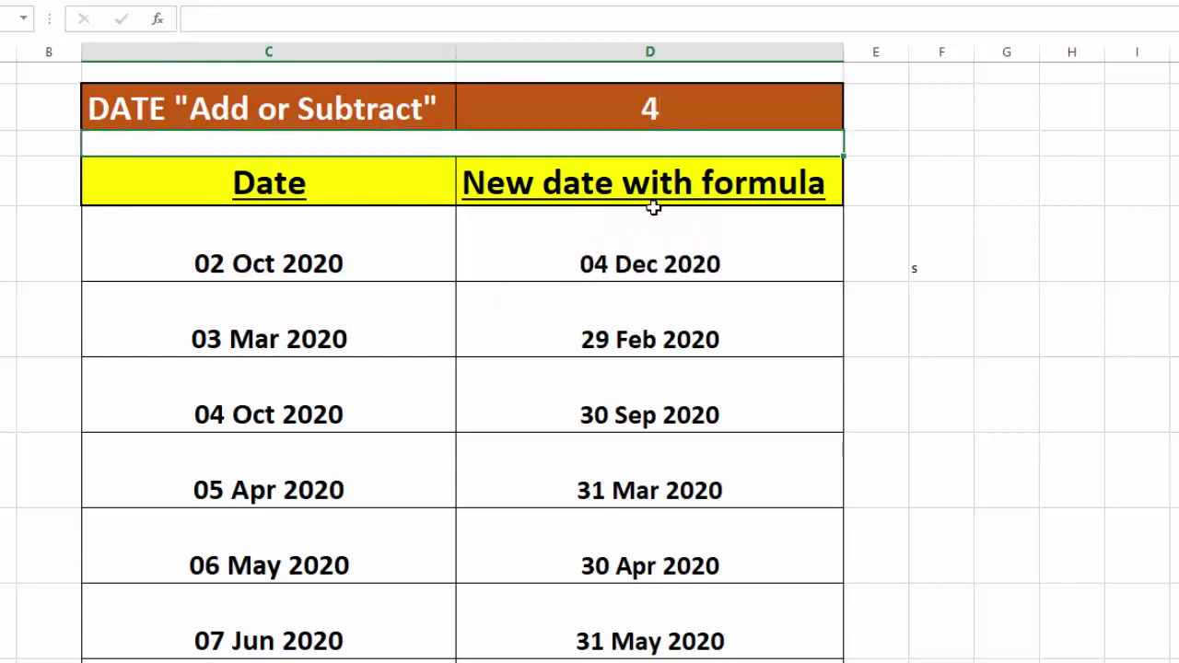
# - Set the months argument of the formula in D5 to 0, giving =EOMONTH(C5,0)+$D$2
pyautogui.doubleClick(626, 246)
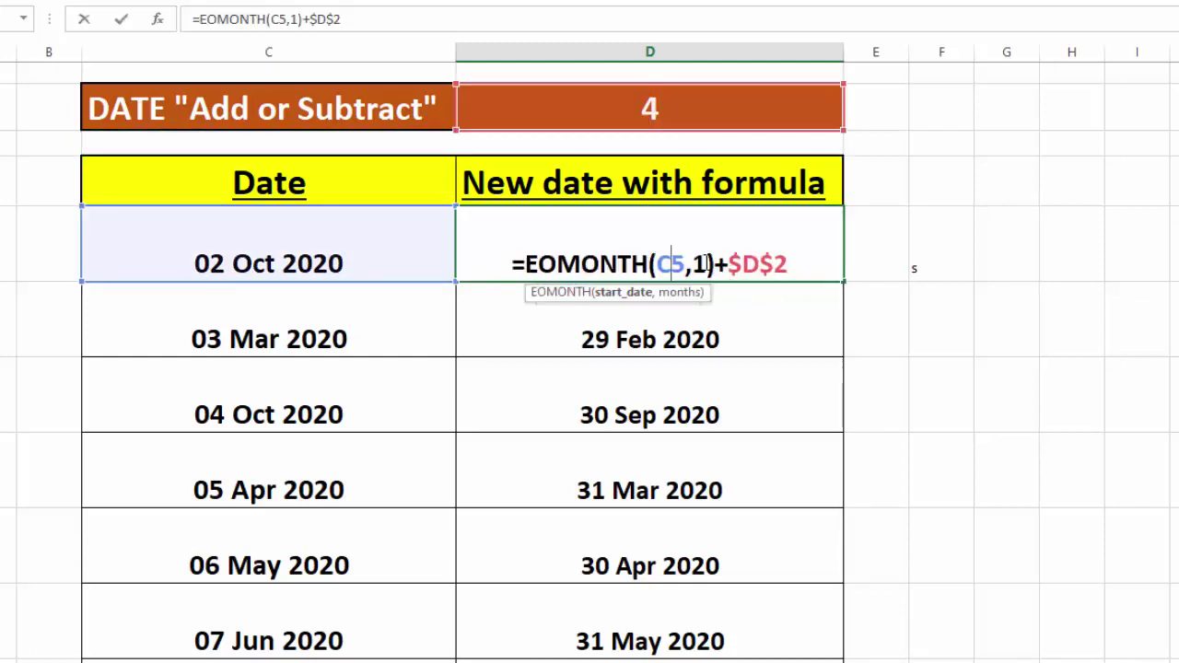
pyautogui.click(705, 265)
pyautogui.press('BackSpace')
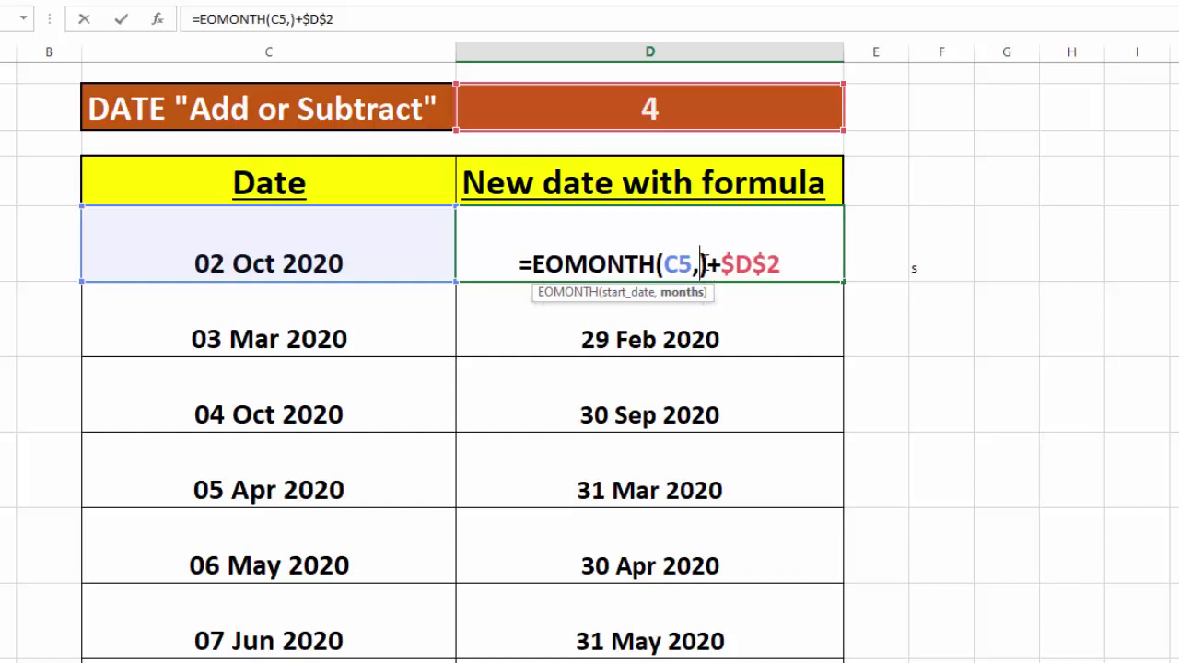
pyautogui.press('Return')
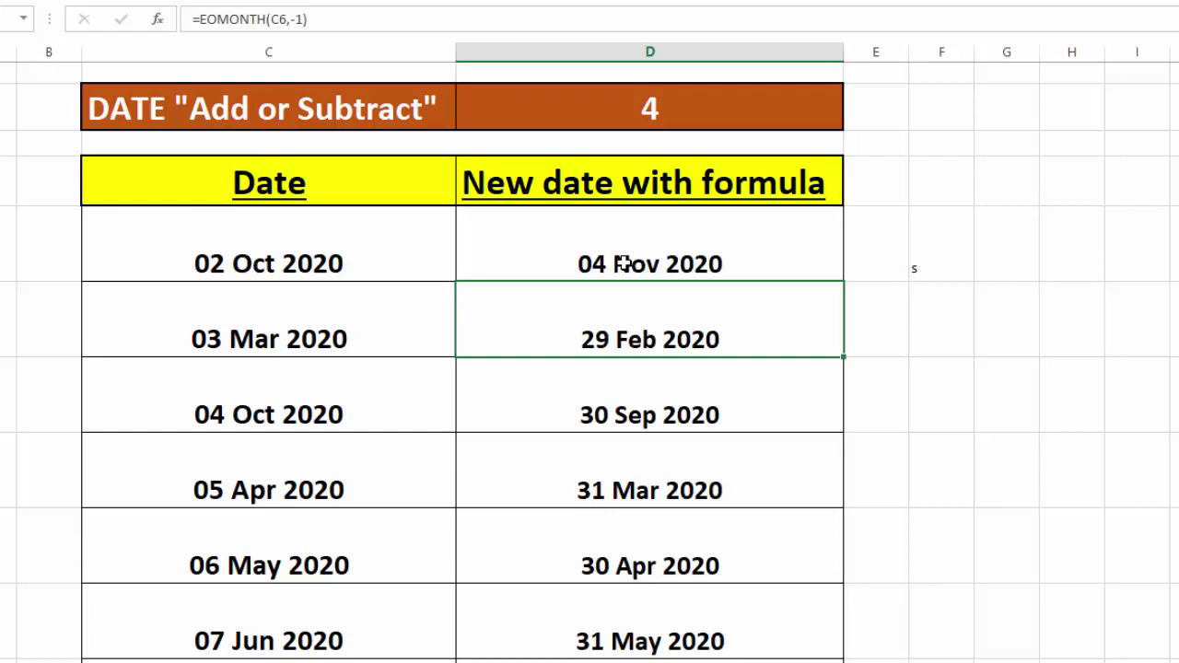
# - Set the DATE "Add or Subtract" value in D2 to 10
pyautogui.click(704, 97)
pyautogui.write('10')
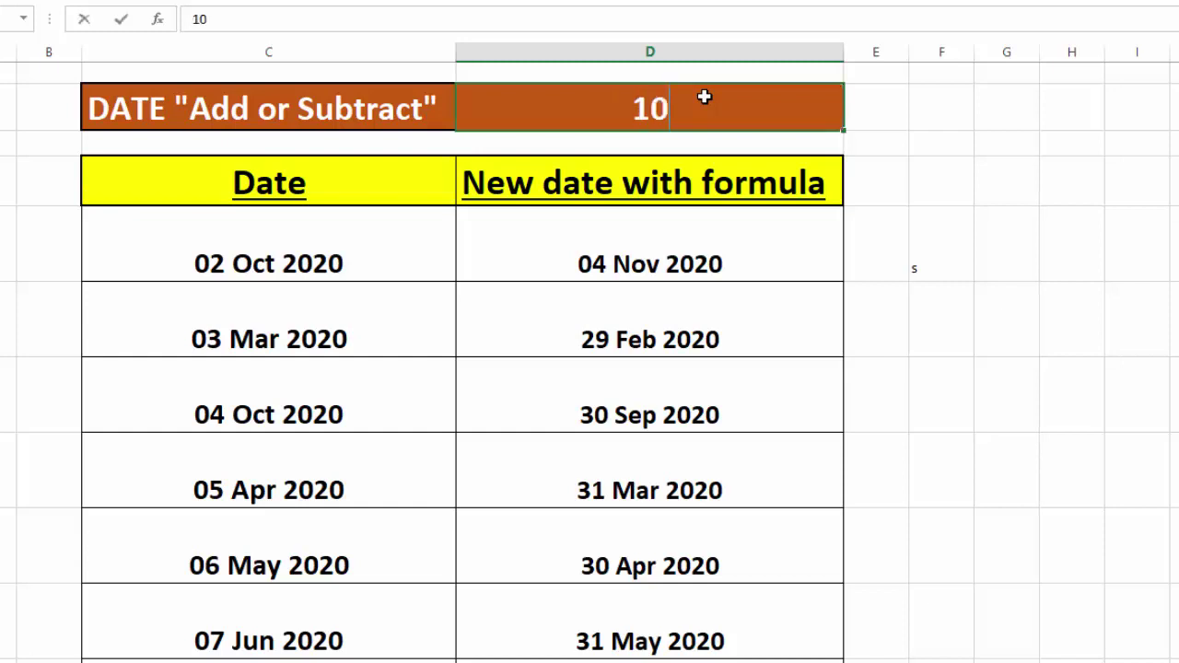
pyautogui.press('Return')
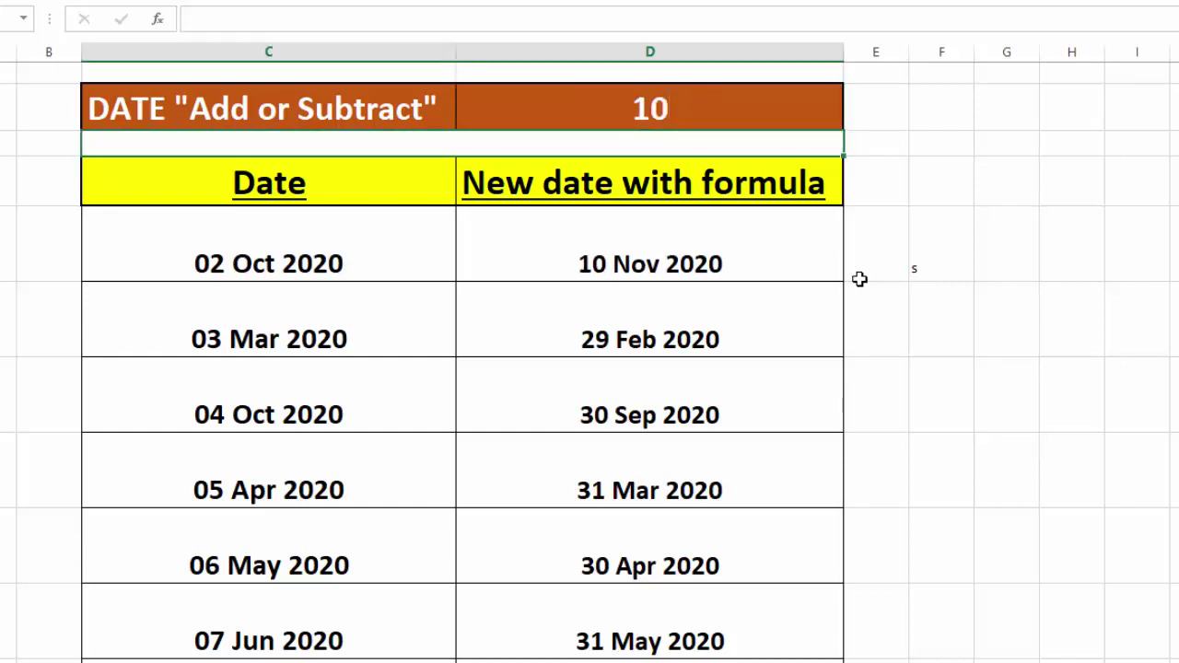
# - Remove the added $D$2 reference from the D5 formula, leaving =EOMONTH(C5,0)
pyautogui.doubleClick(737, 256)
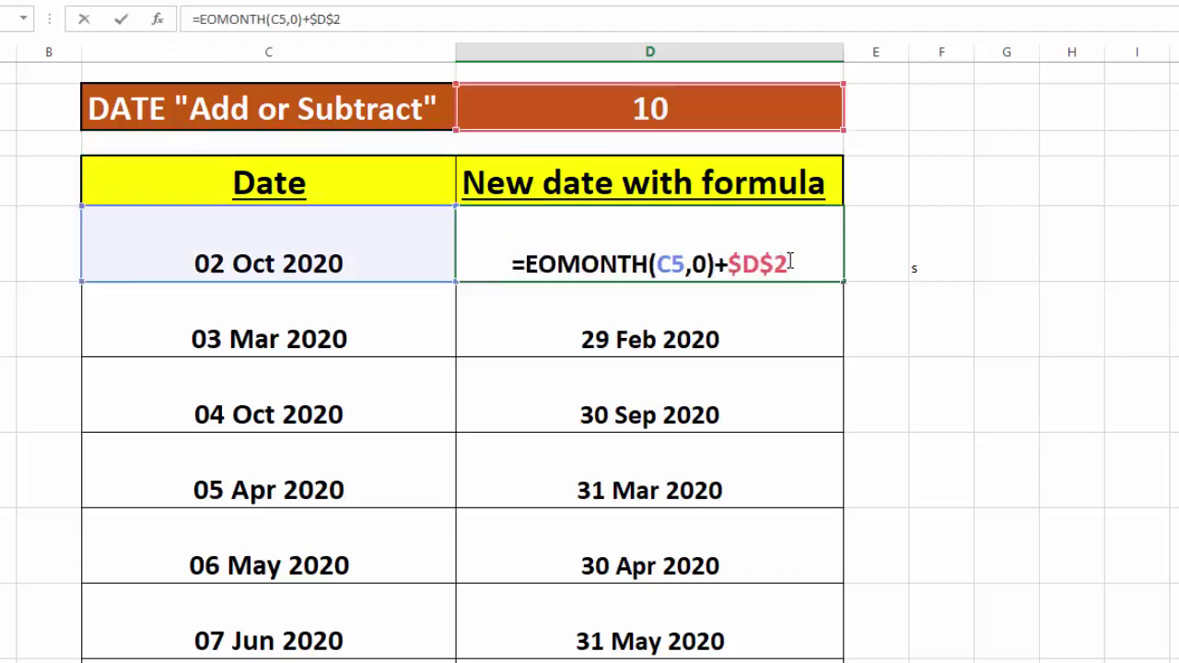
pyautogui.press('BackSpace')
pyautogui.press('BackSpace')
pyautogui.press('BackSpace')
pyautogui.press('BackSpace')
pyautogui.press('BackSpace')
pyautogui.press('Return')
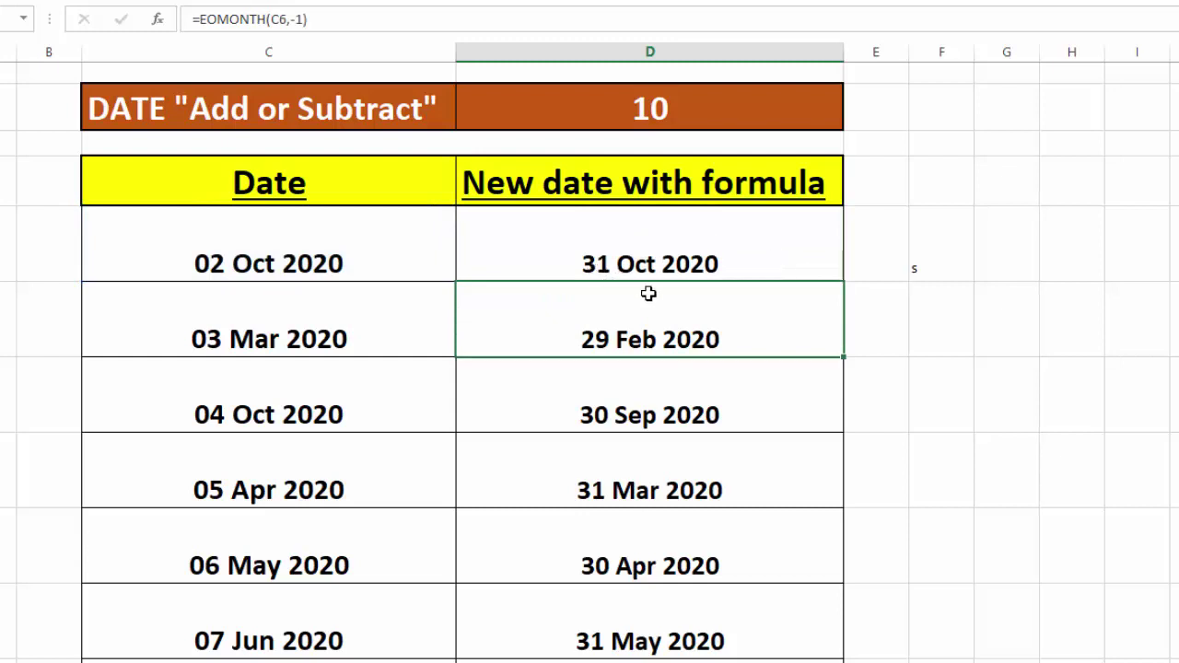
# - Add 15 days to the month-end formula in D5, making it =EOMONTH(C5,0)+15
pyautogui.doubleClick(720, 265)
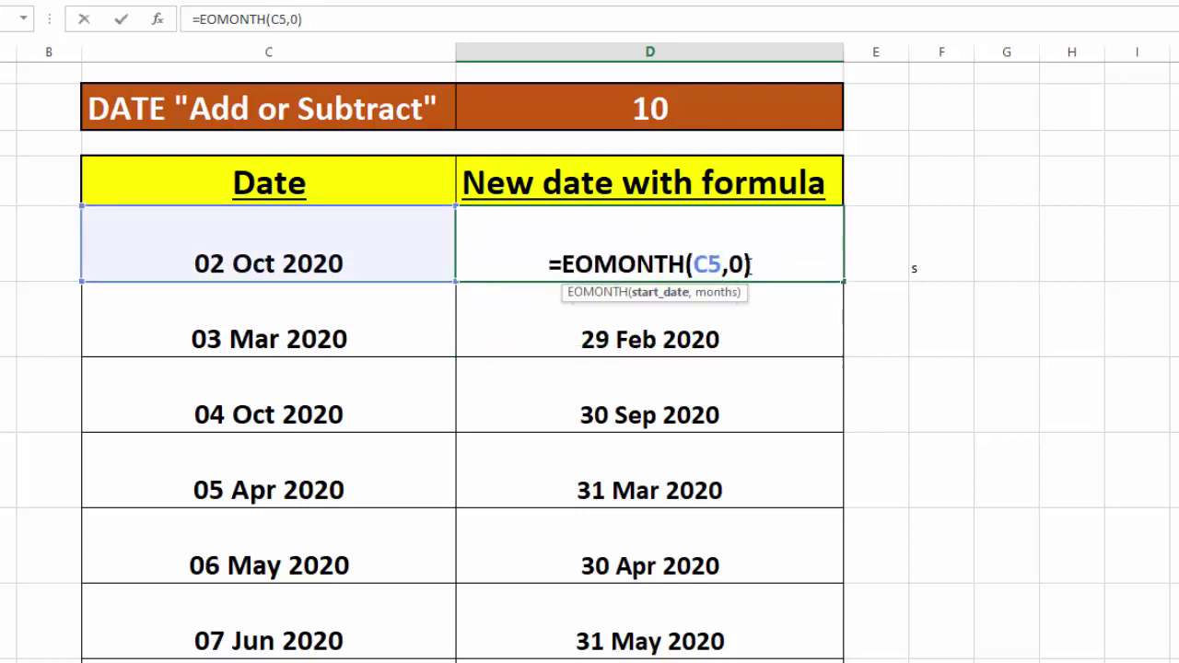
pyautogui.click(753, 265)
pyautogui.write('+')
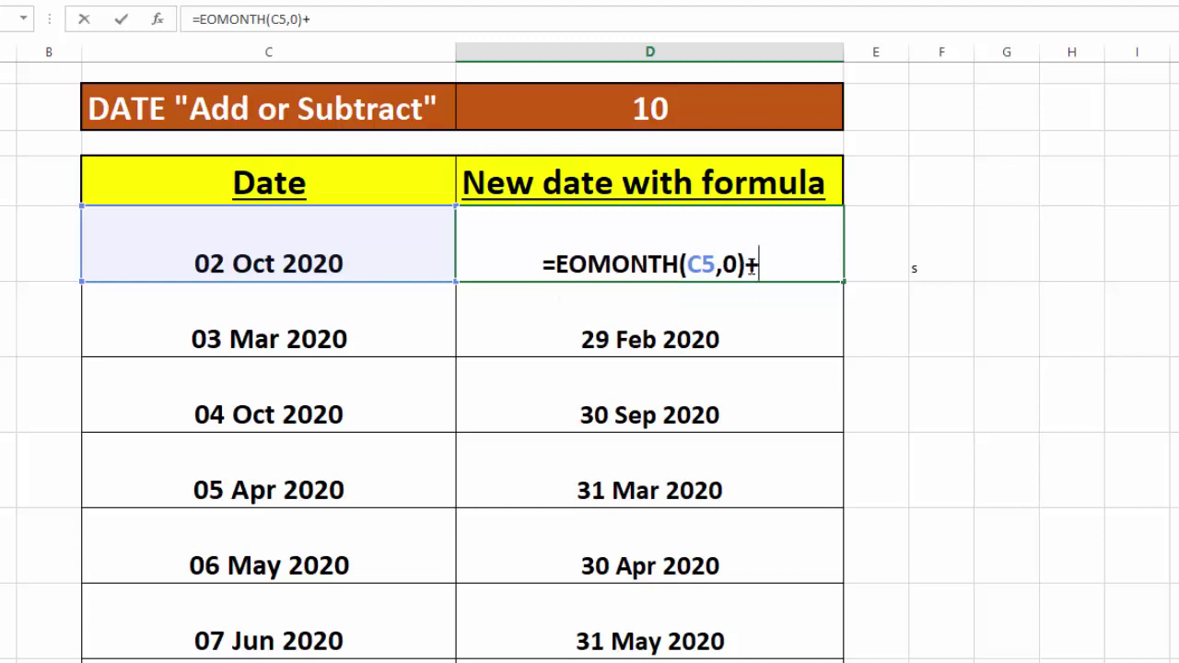
pyautogui.write('1')
pyautogui.write('5')
pyautogui.press('Return')
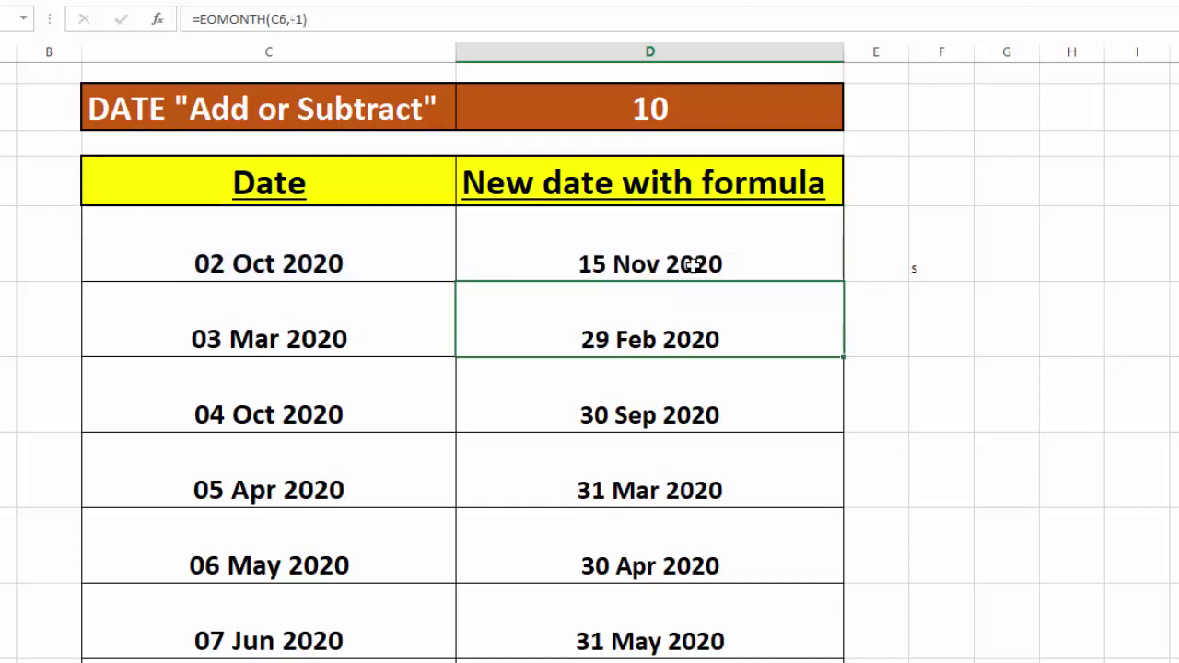
# - Fill the D5 formula down the rest of the "New date with formula" column
pyautogui.click(724, 252)
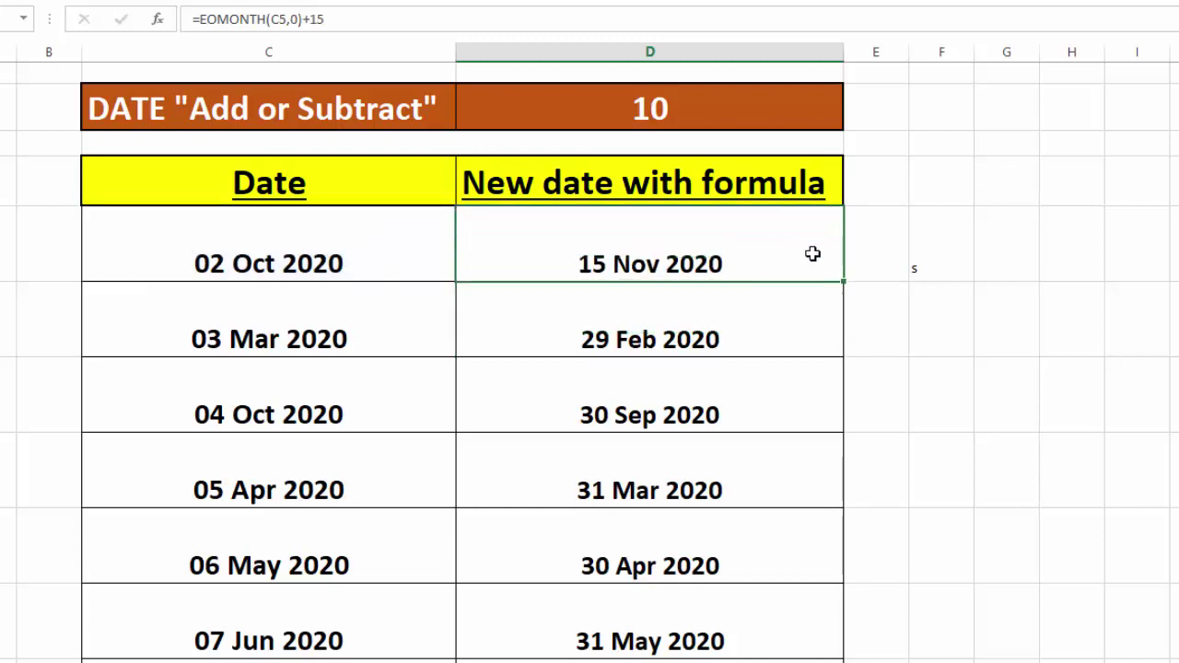
pyautogui.doubleClick(843, 281)
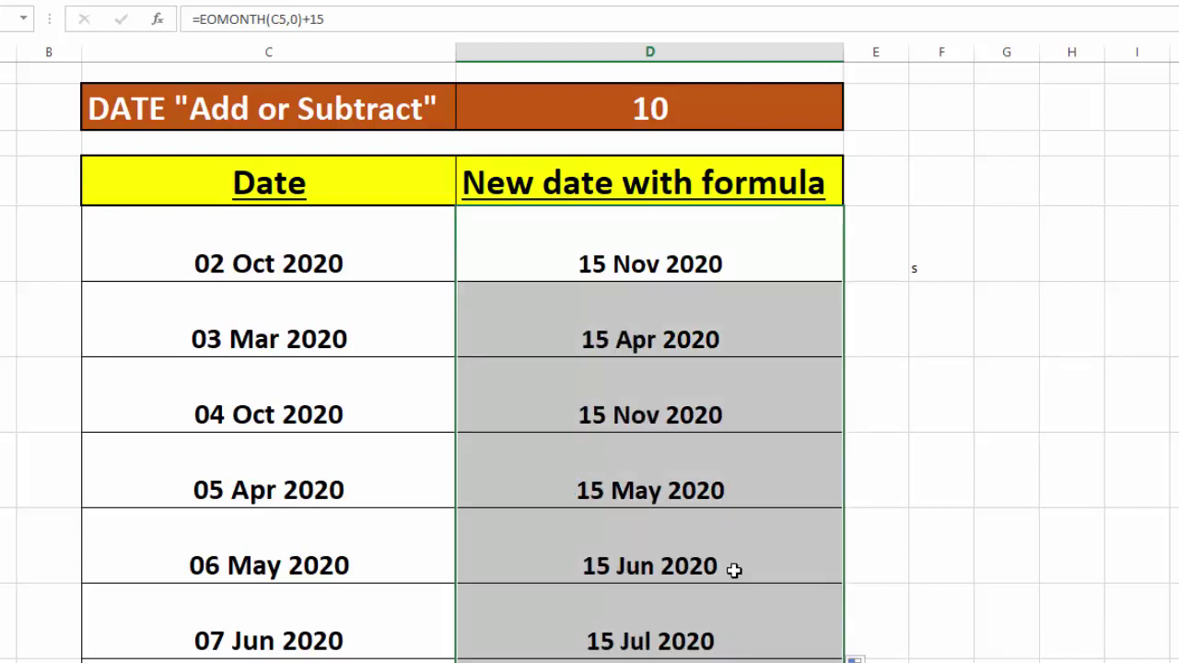
pyautogui.click(1119, 560)
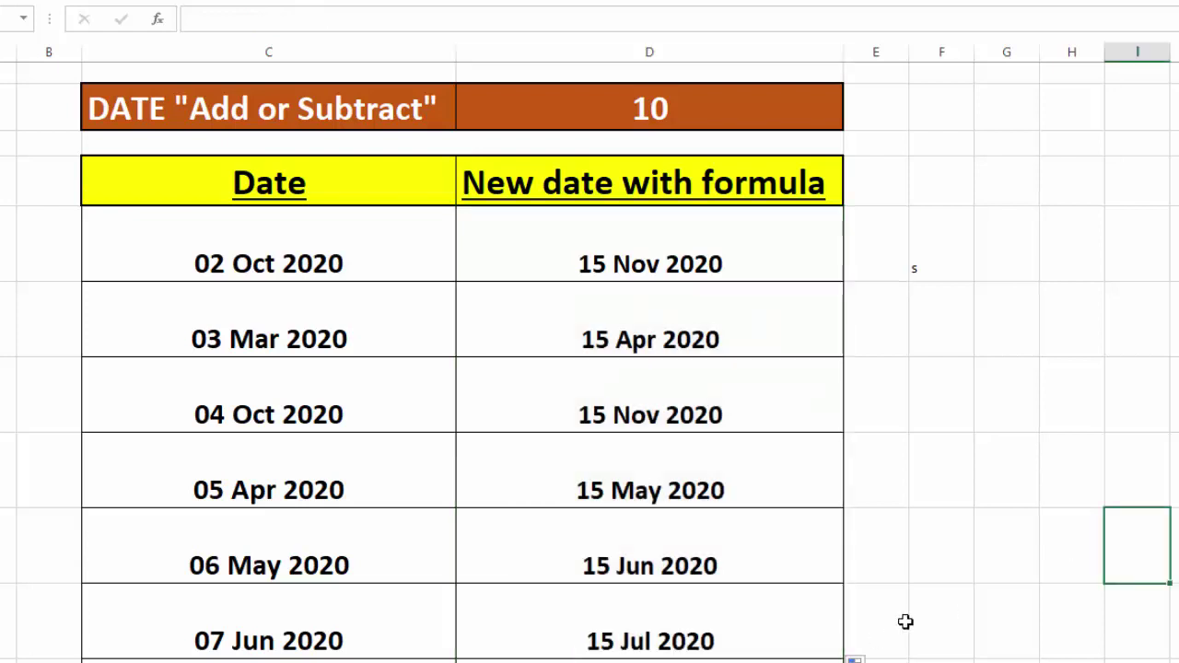